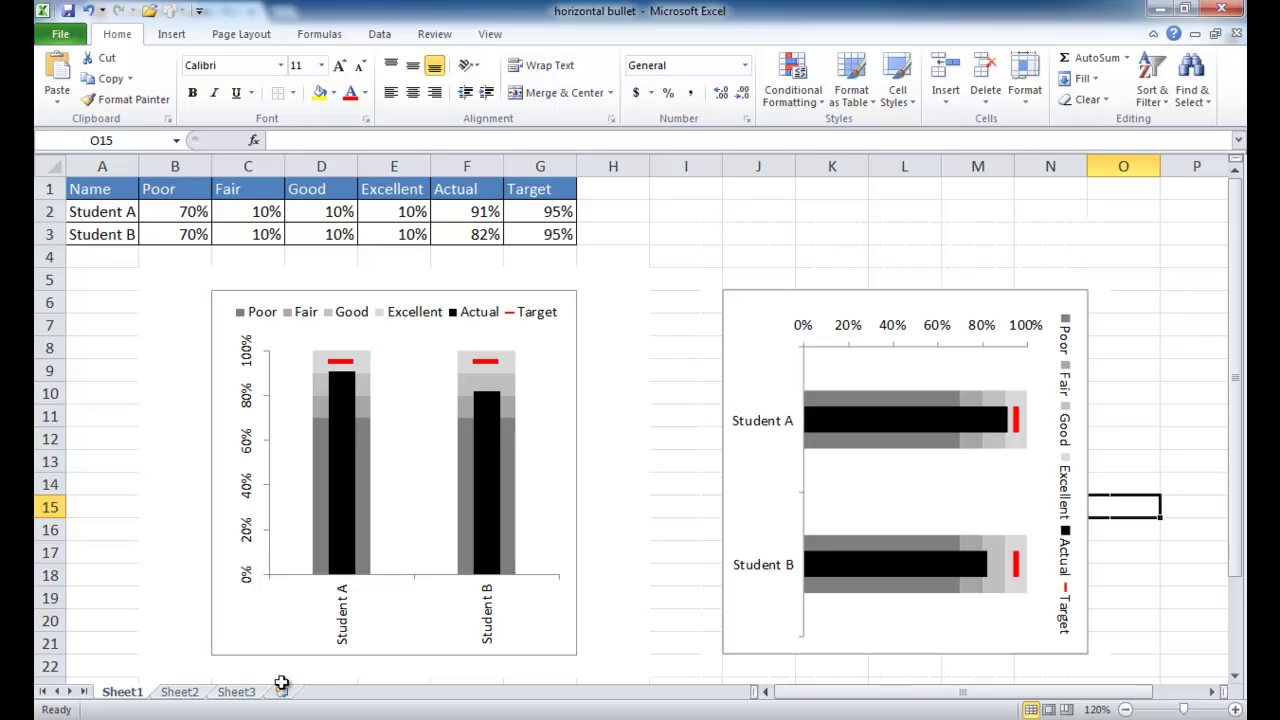
Step: Go to Sheet2 with the Student A/B vertical bullet chart and select cell B5
left_click(180, 692)
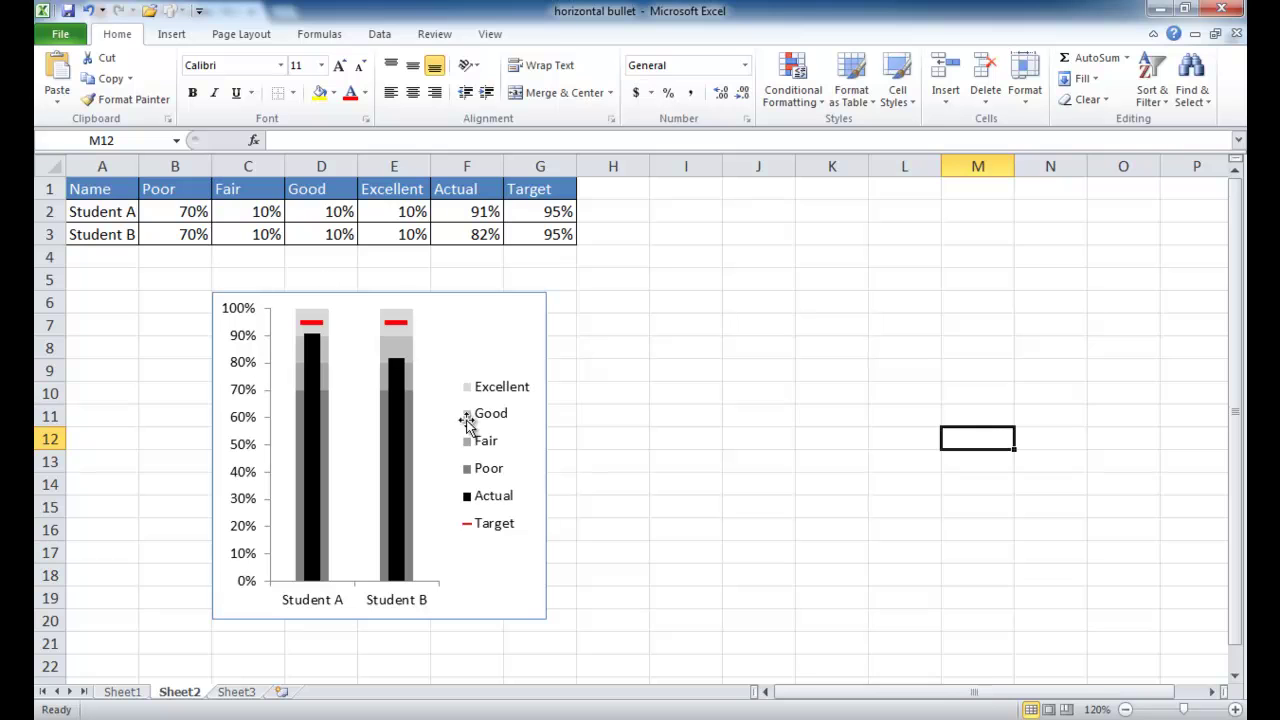
left_click(670, 369)
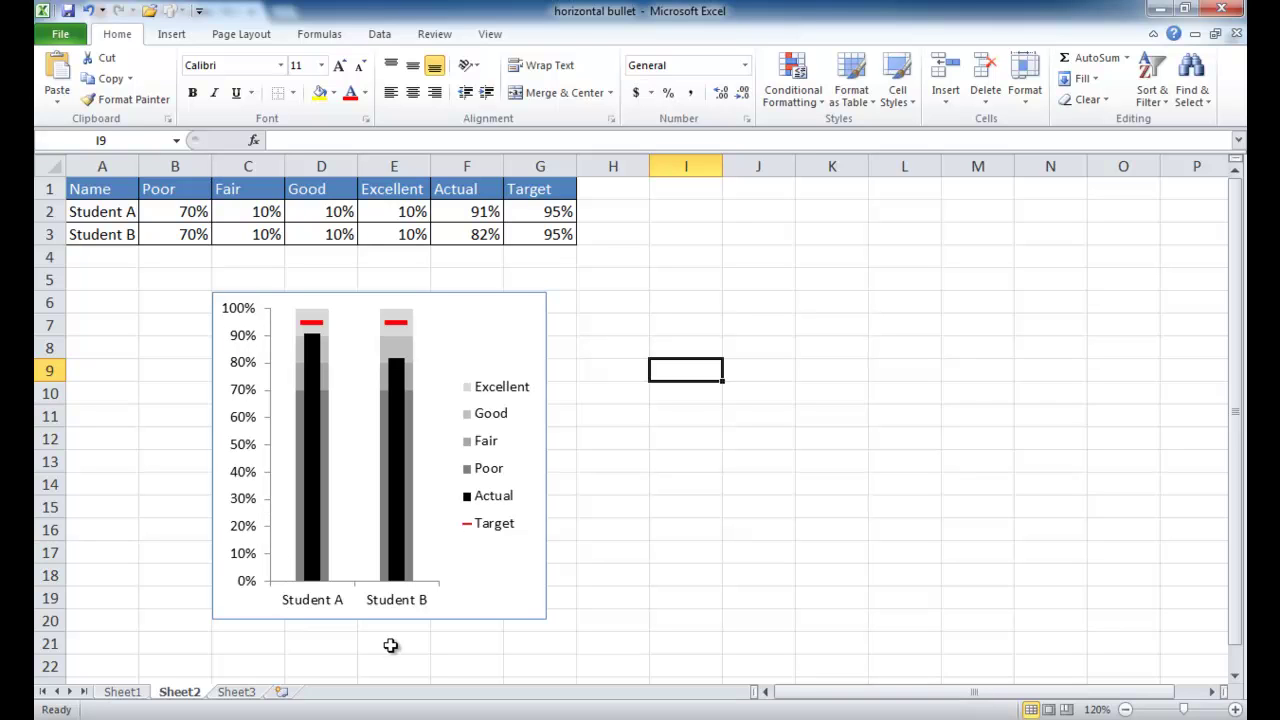
key("Up")
key("Left")
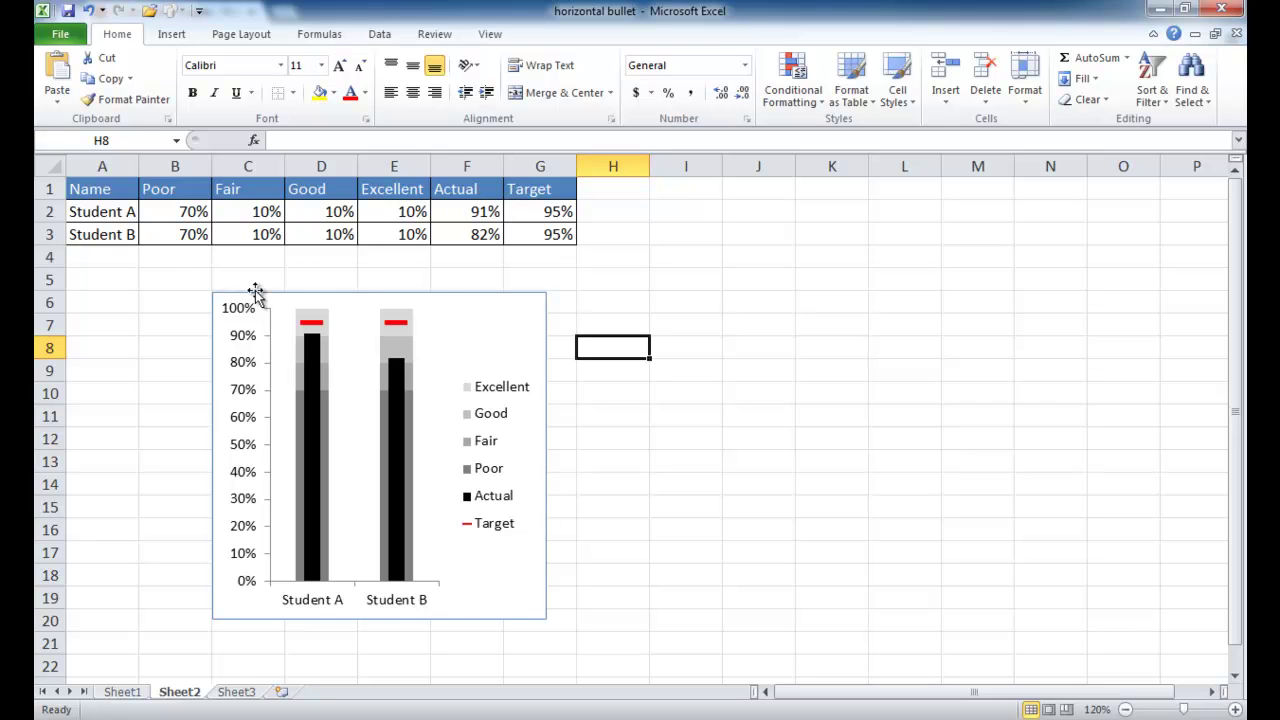
left_click(182, 276)
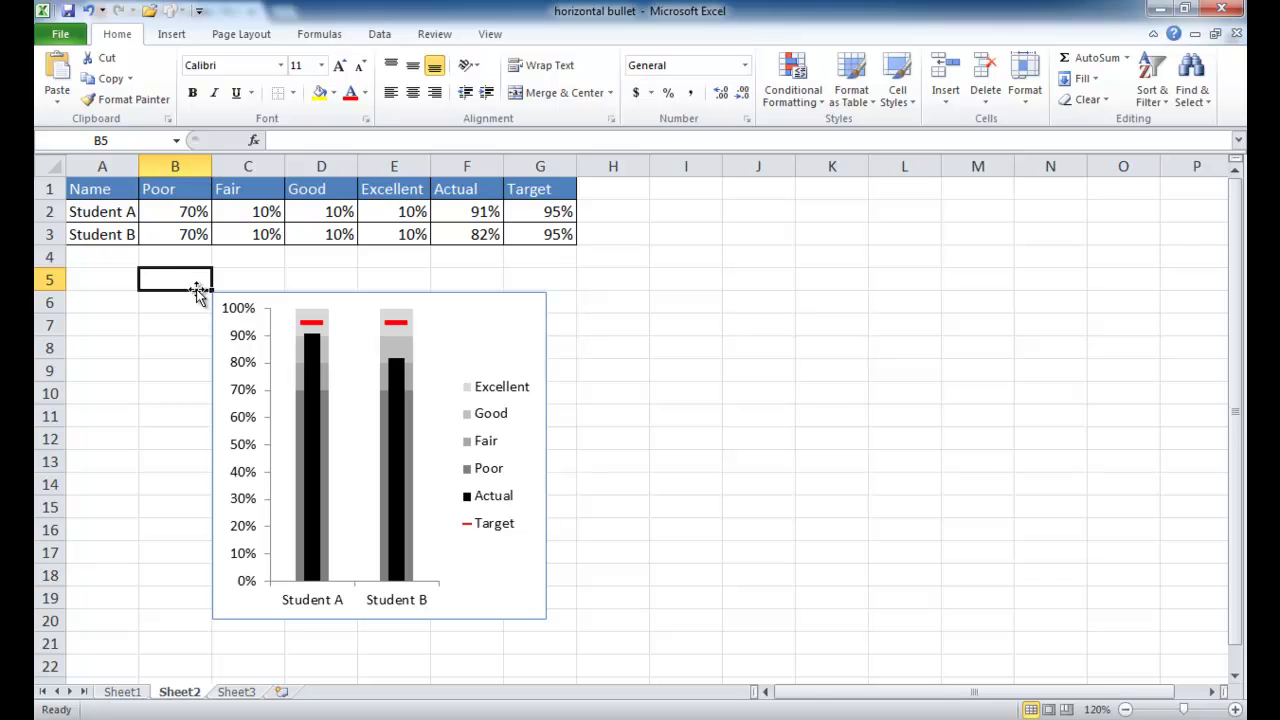
Step: Give cells B5:G20 white outline and inside borders through Format Cells
left_click_drag(188, 283, 540, 614)
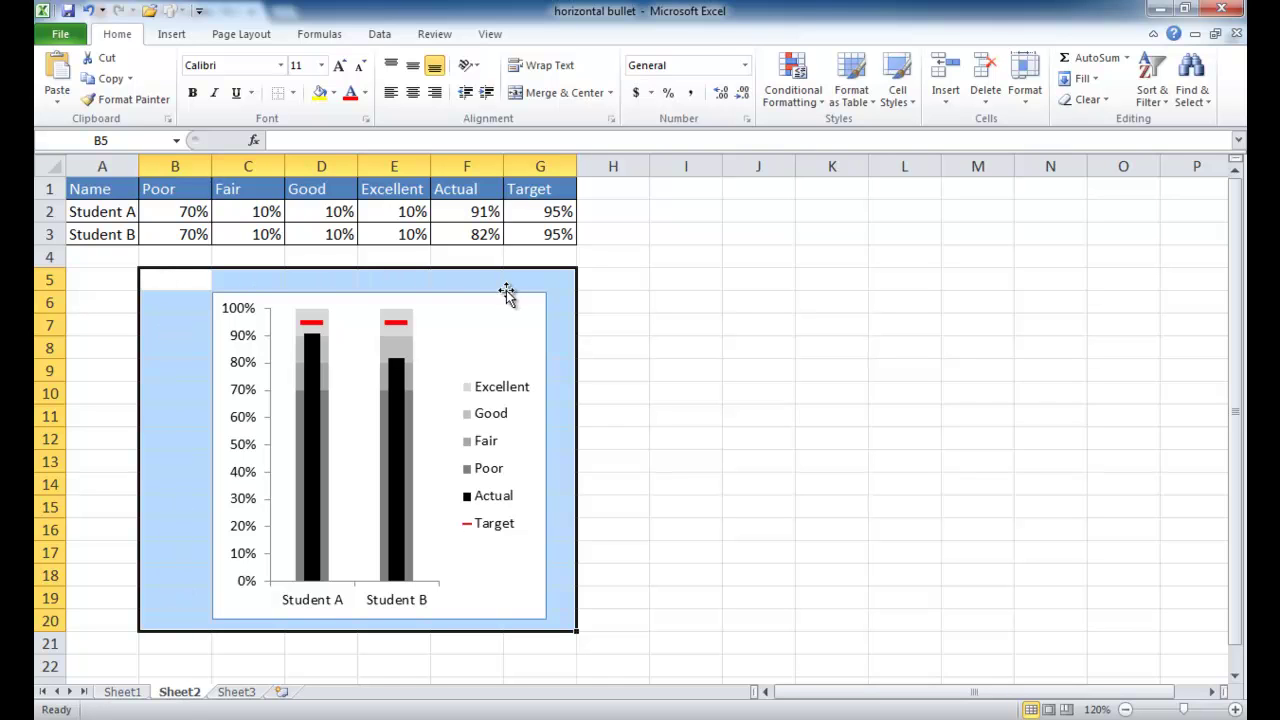
right_click(162, 281)
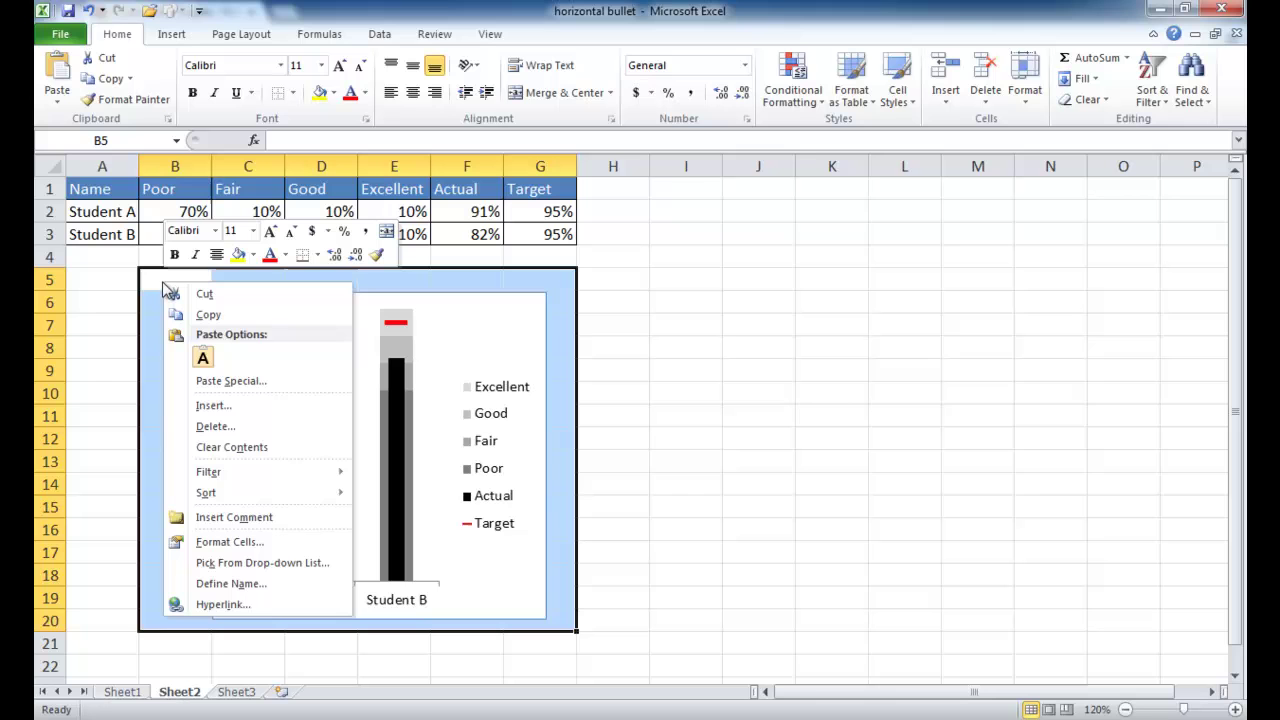
left_click(230, 542)
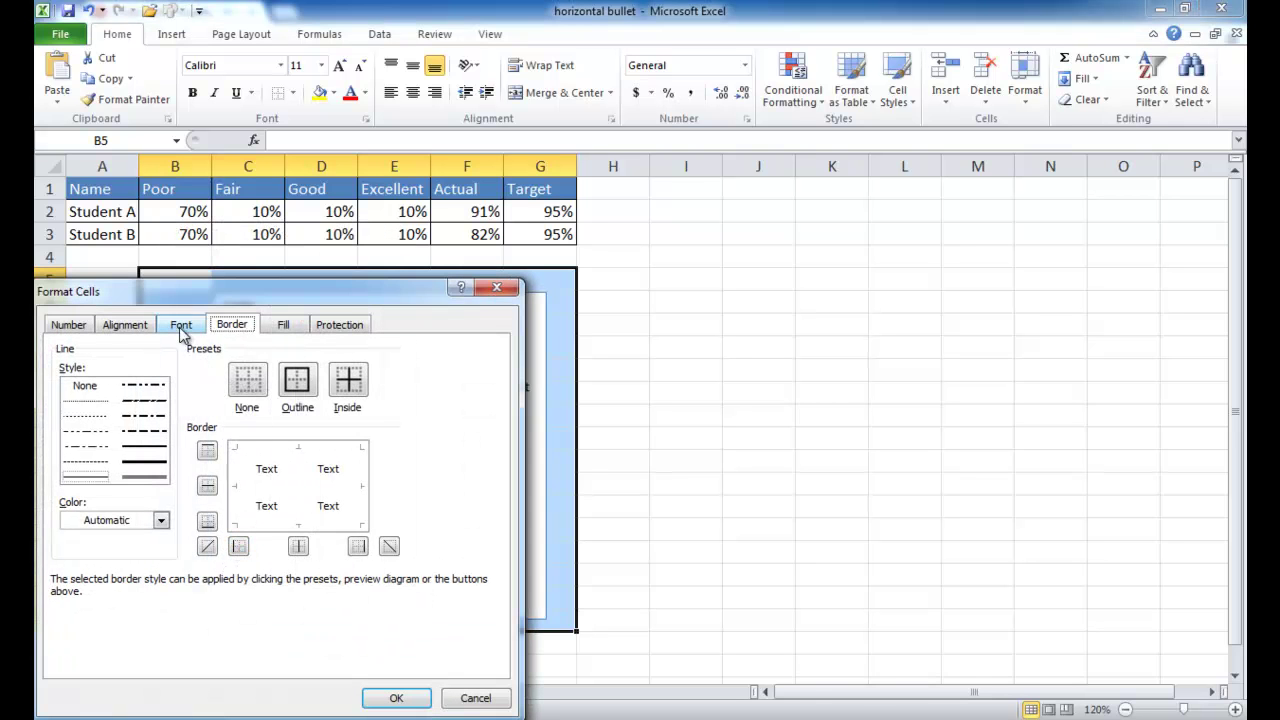
left_click_drag(238, 298, 553, 303)
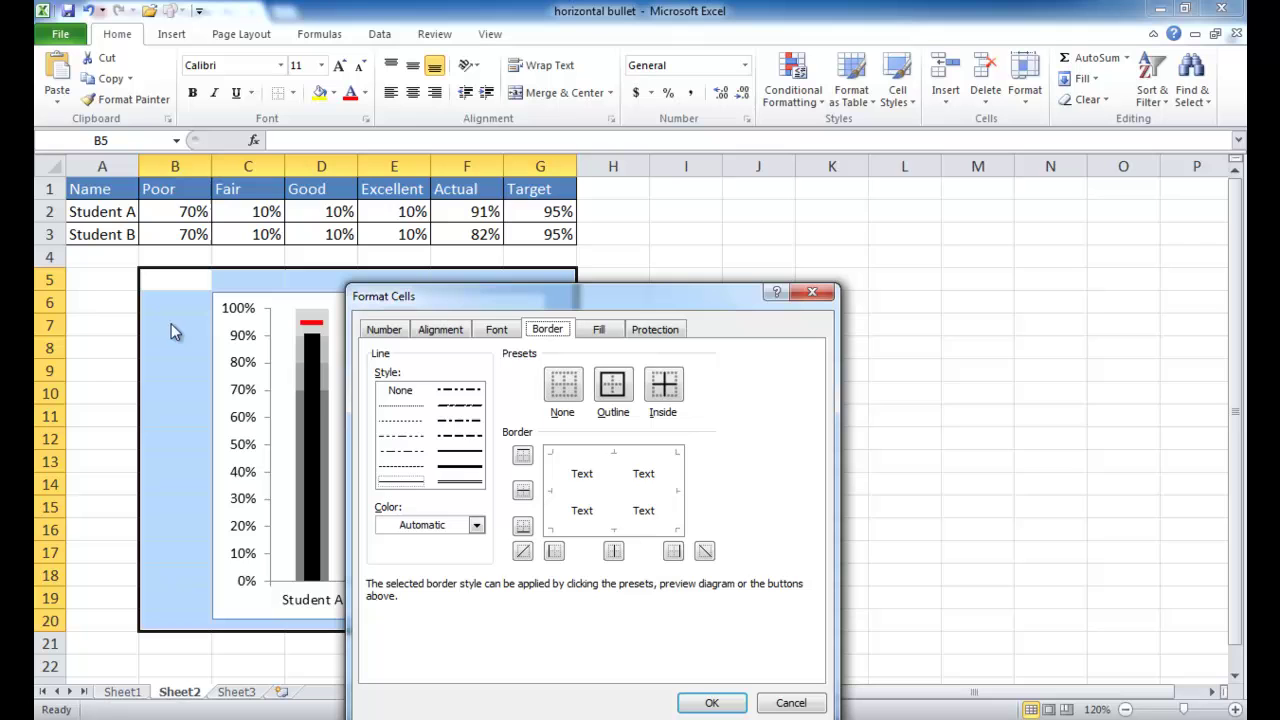
left_click(466, 528)
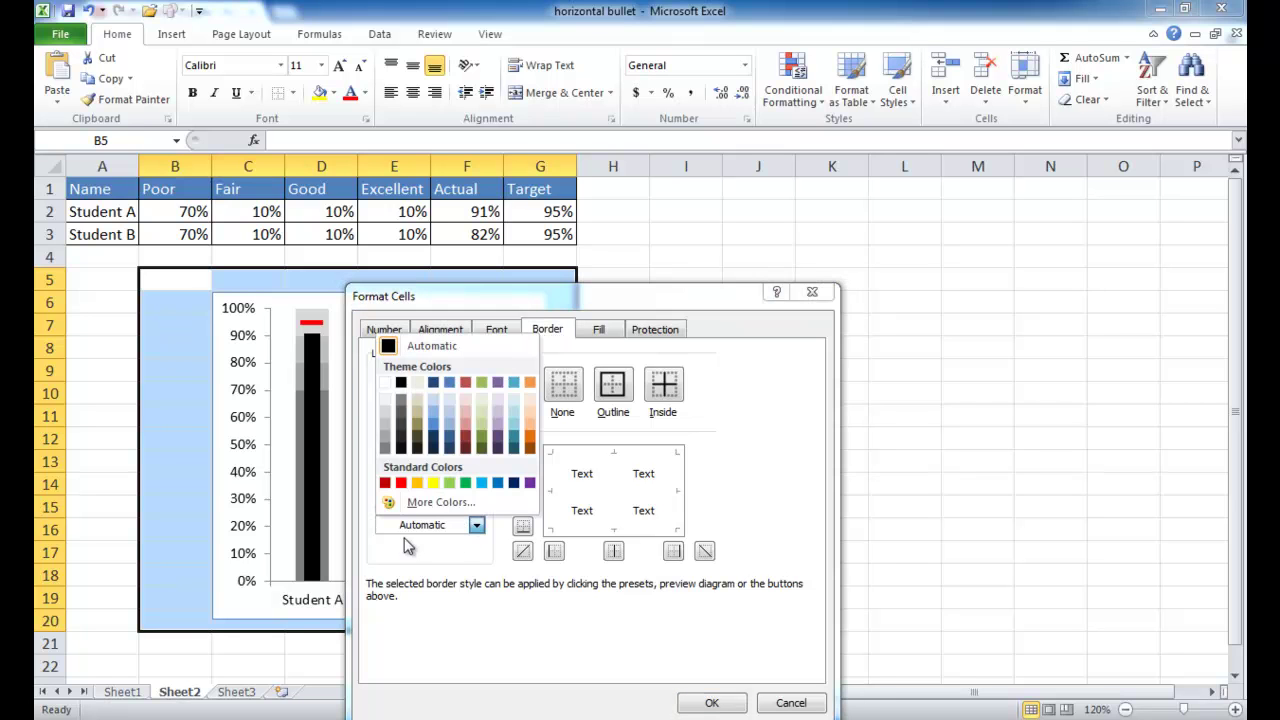
left_click(388, 386)
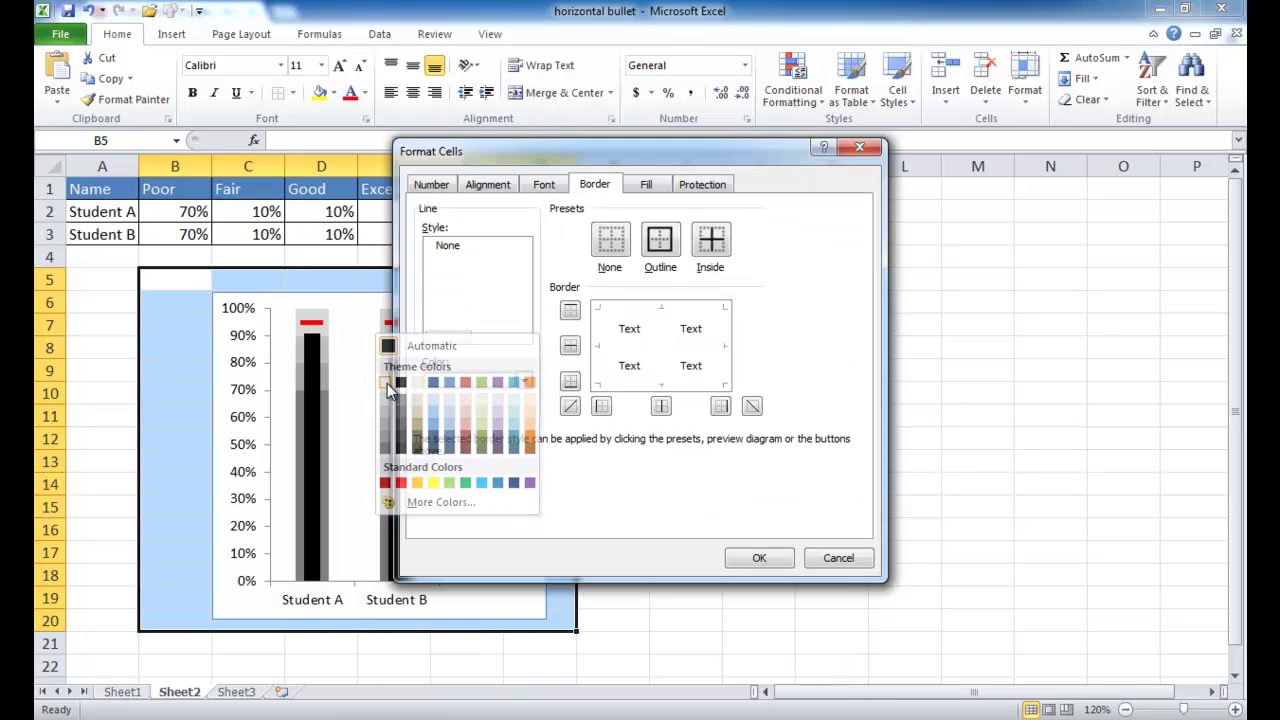
left_click(660, 250)
left_click(709, 242)
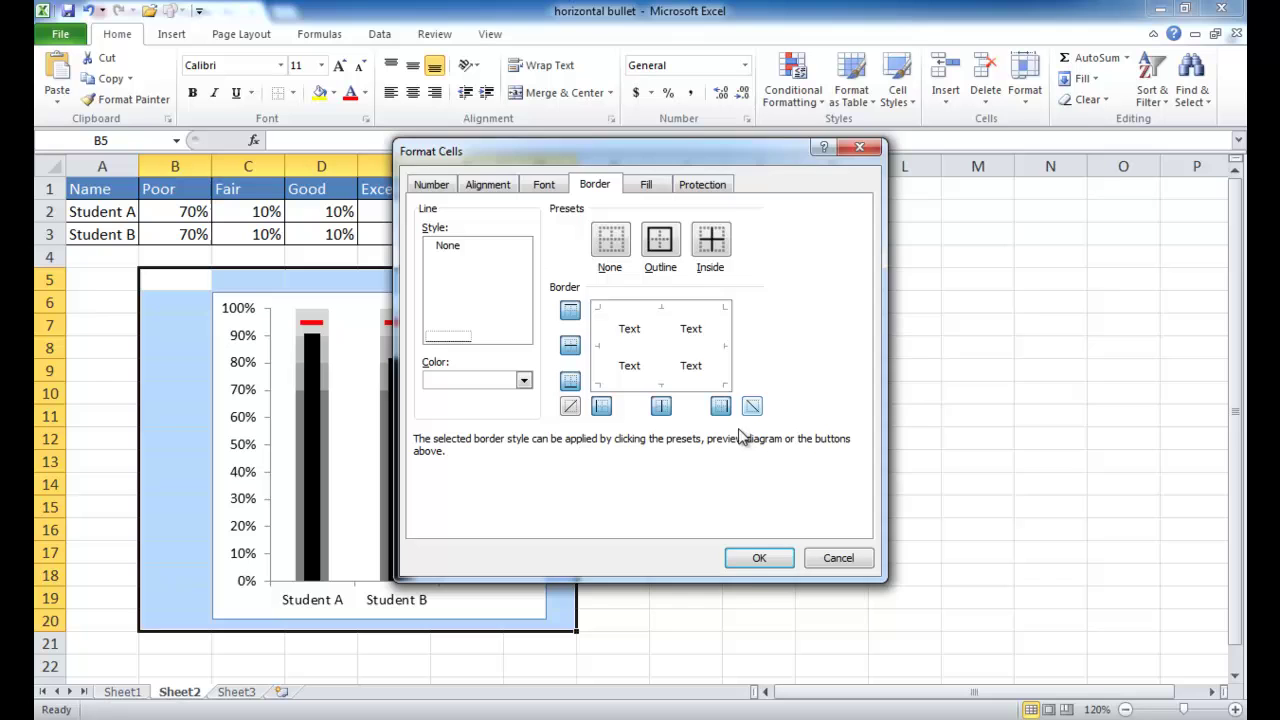
left_click(758, 560)
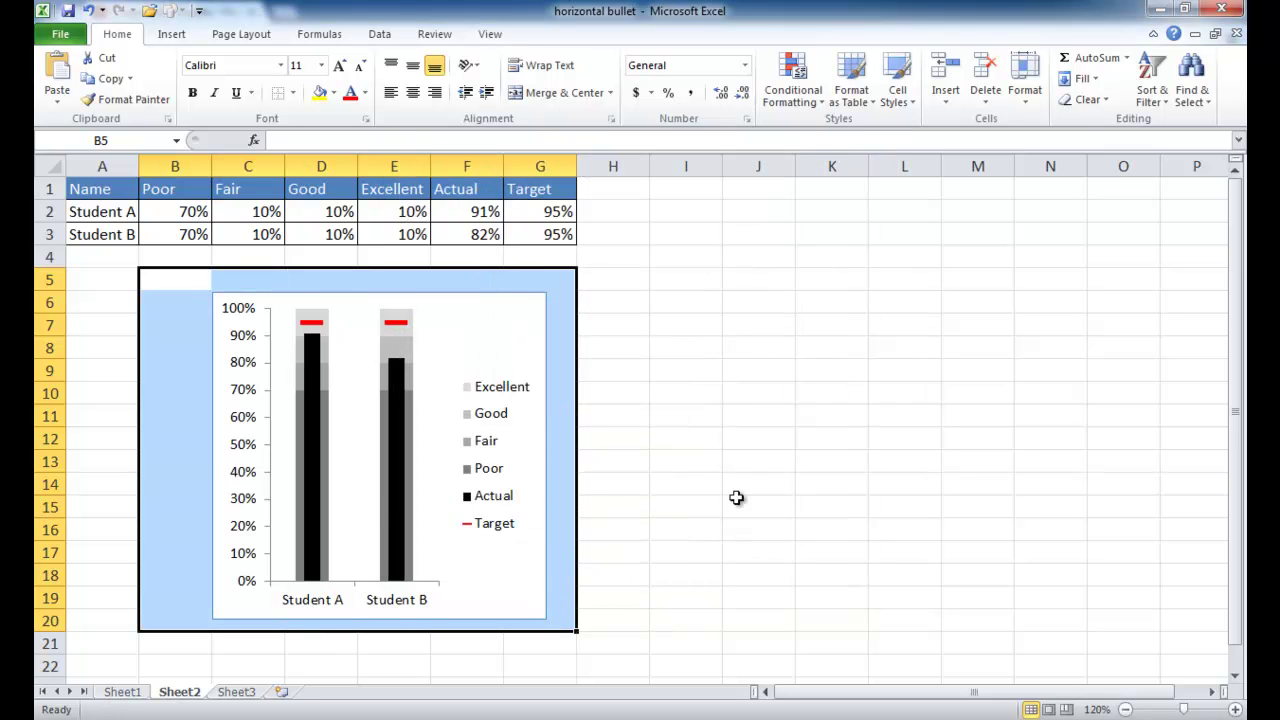
Step: Copy the chart range B5:G20 and bring up the paste options at cell I7
left_click(725, 437)
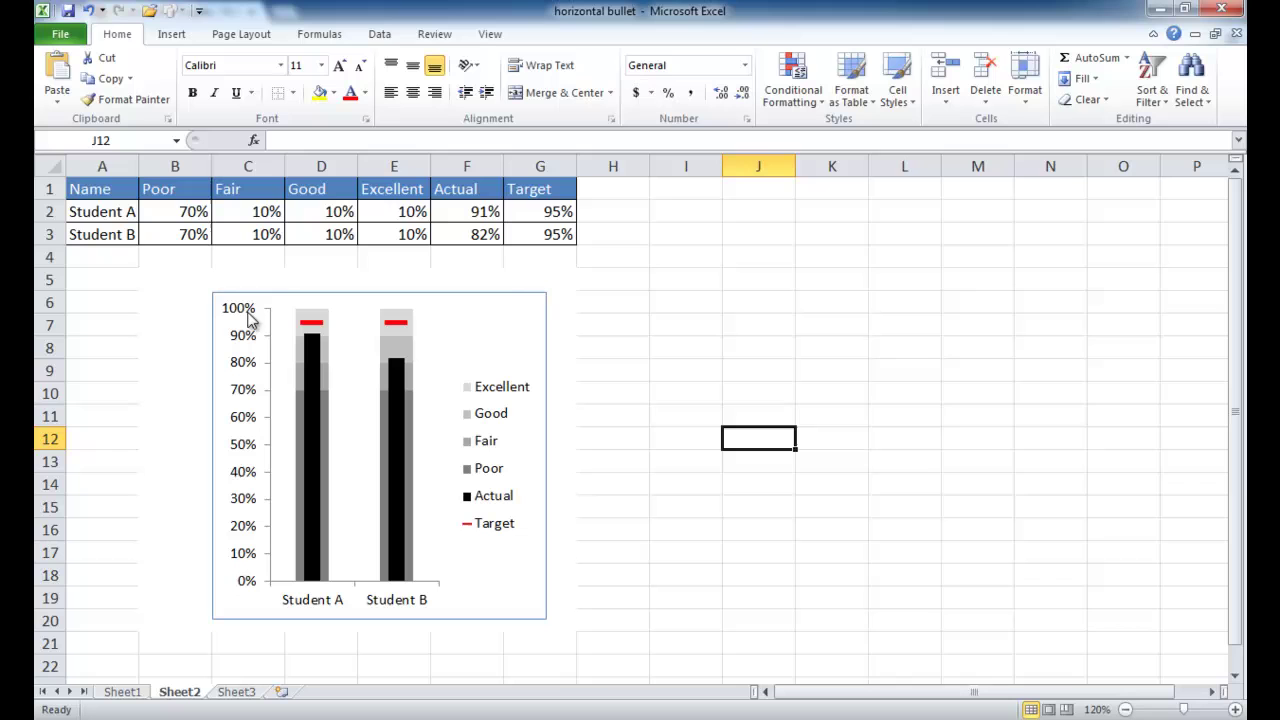
left_click_drag(175, 279, 548, 620)
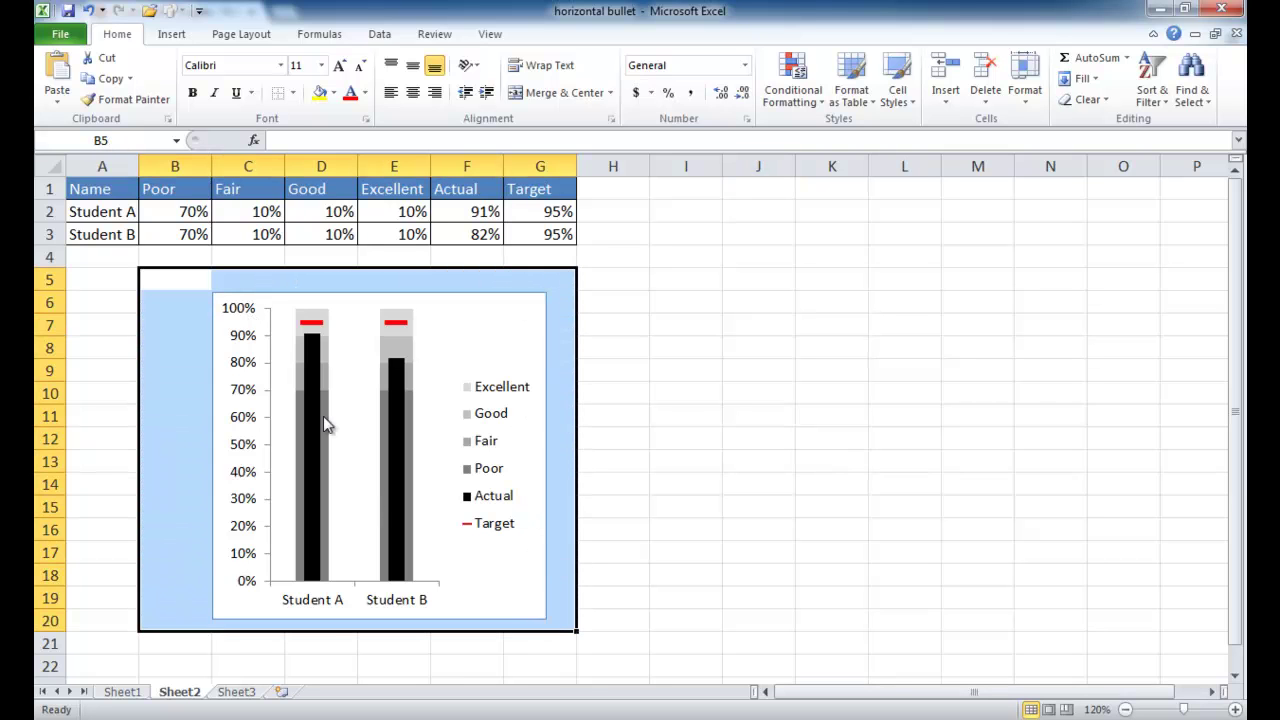
left_click(111, 83)
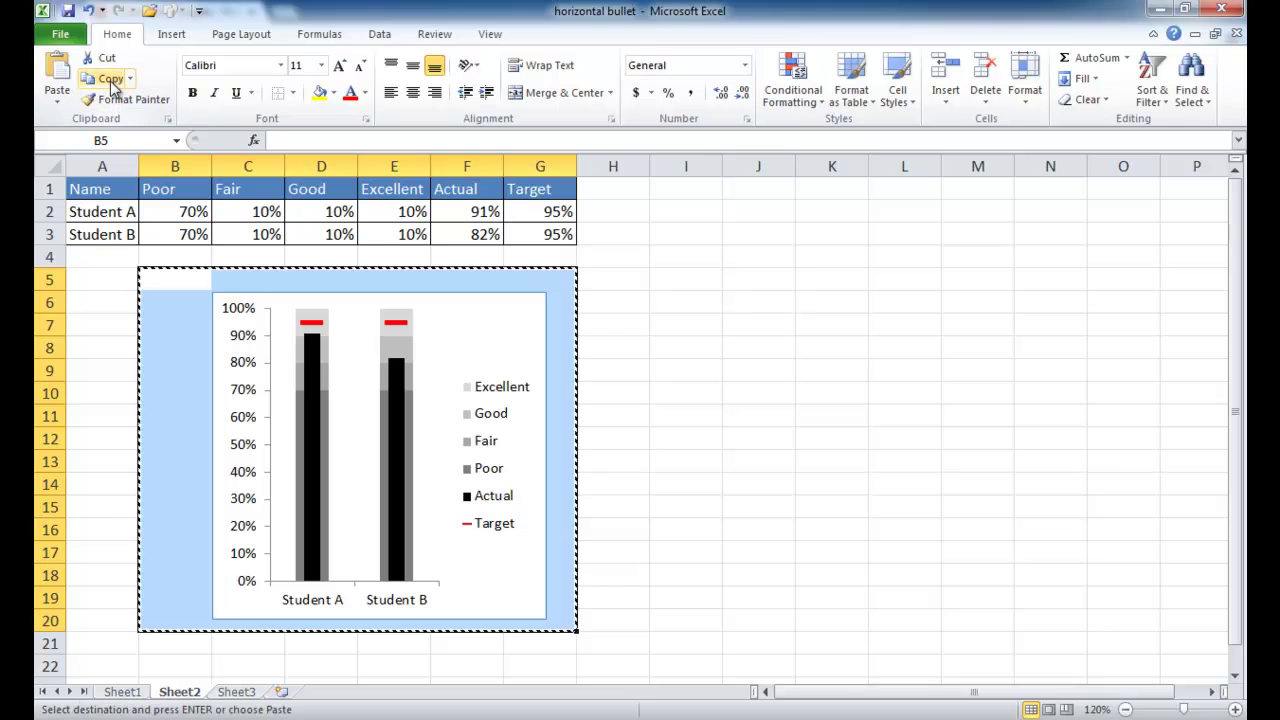
left_click(684, 322)
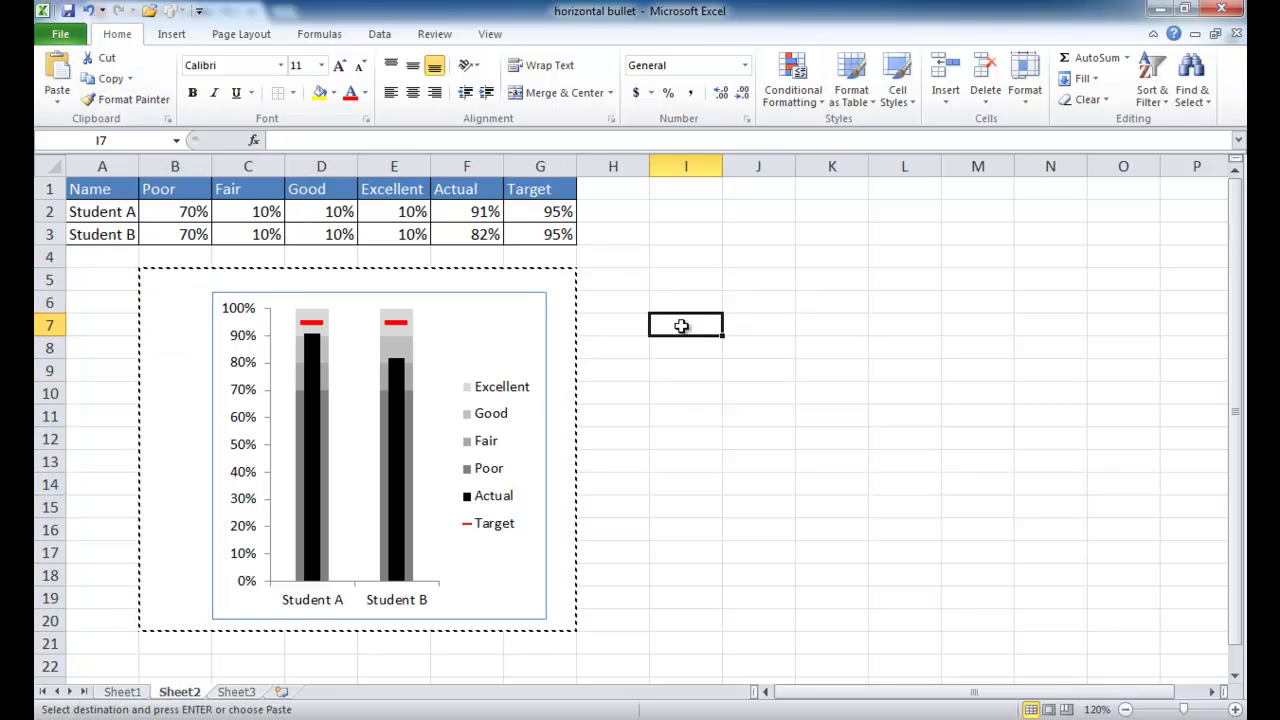
left_click(57, 97)
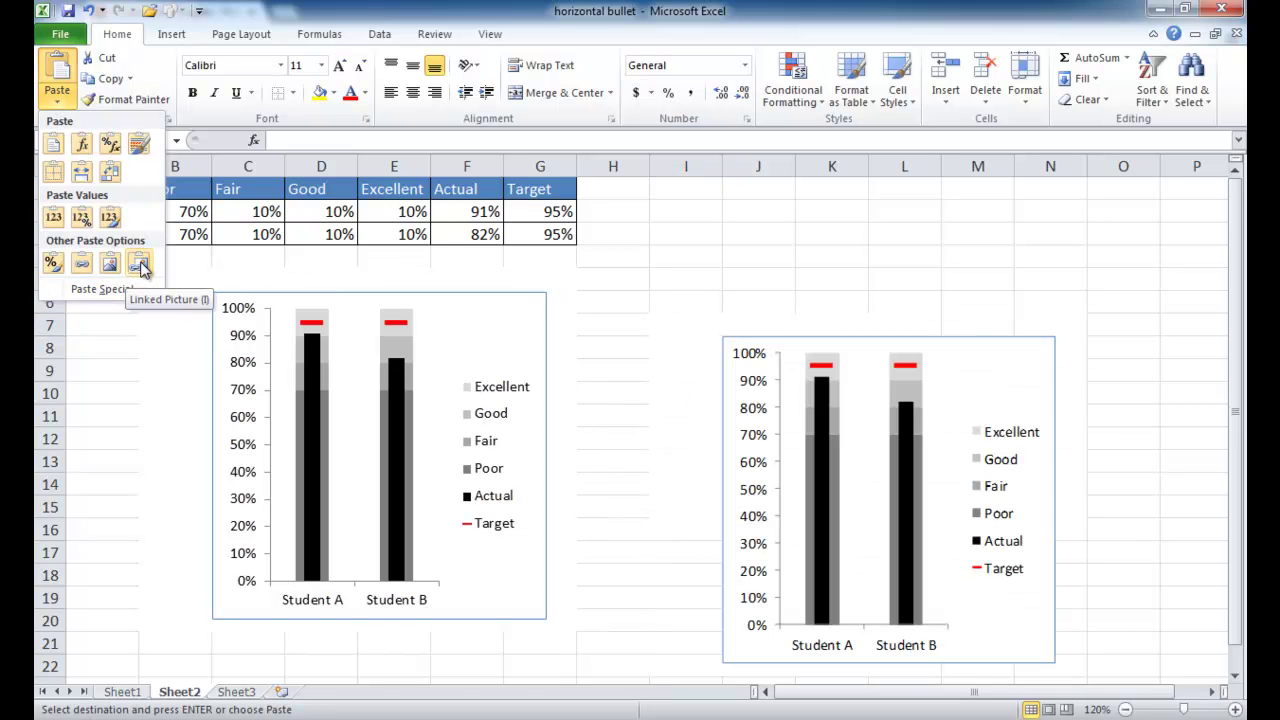
Step: Paste B5:G20 as a linked picture, rotate it 90°, and nudge it upward
left_click(140, 265)
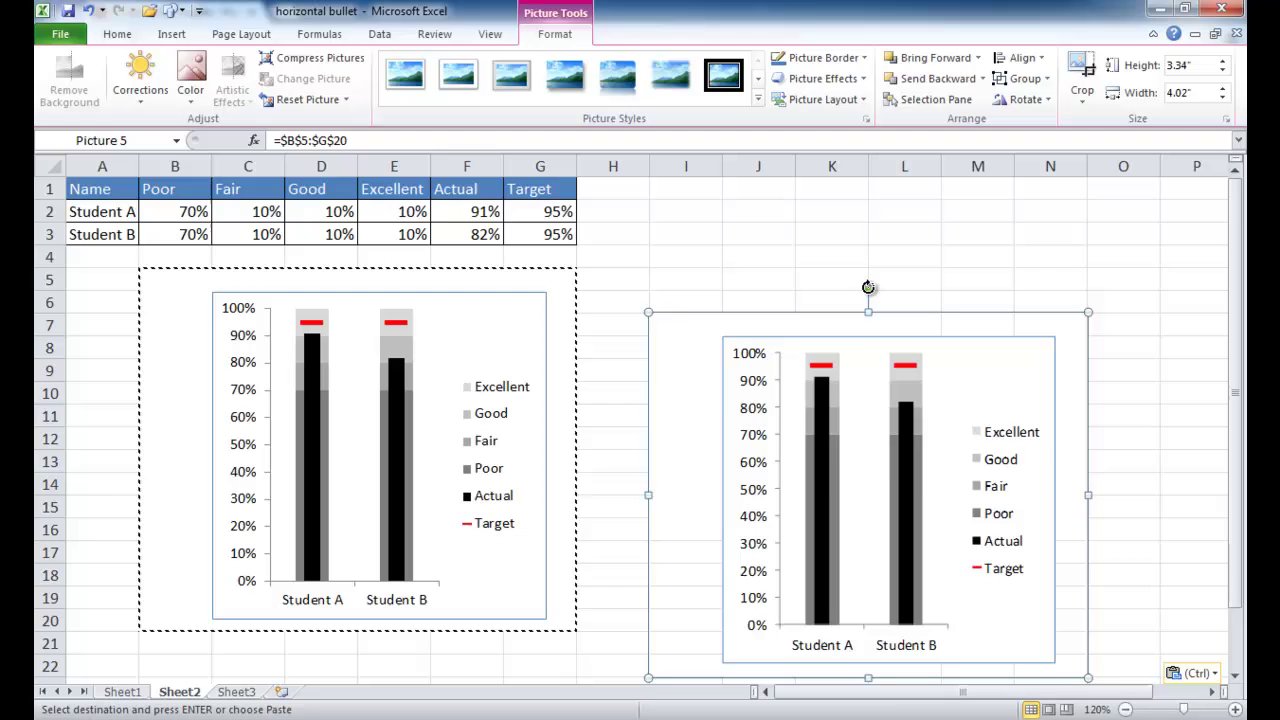
left_click_drag(868, 289, 997, 417)
left_click_drag(895, 345, 875, 249)
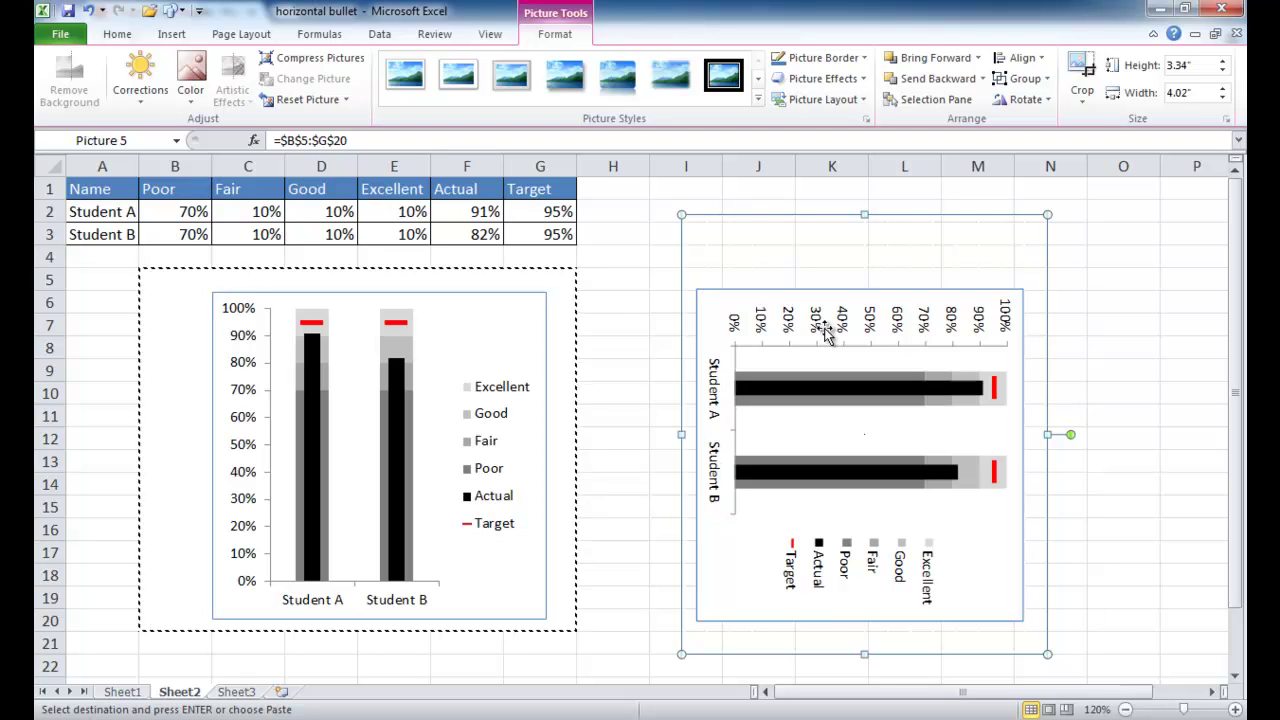
Step: Rotate the category axis student-name labels 270° in Format Axis alignment
left_click(403, 607)
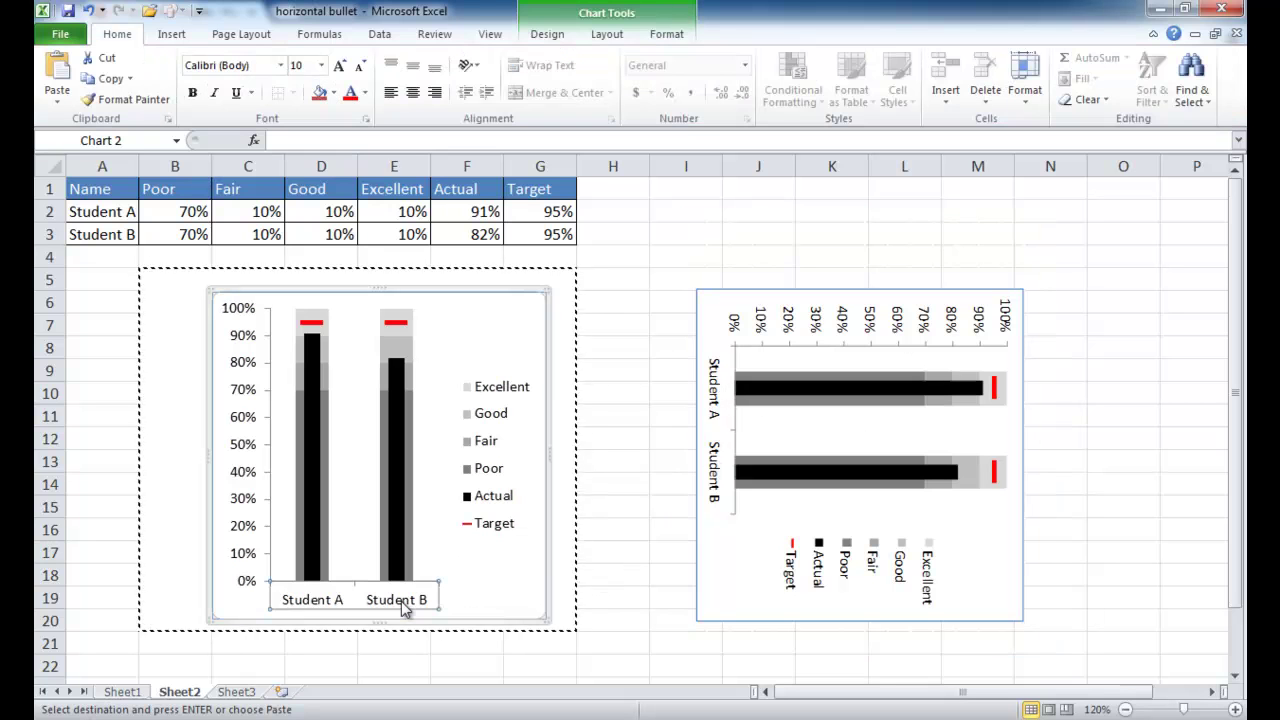
right_click(340, 601)
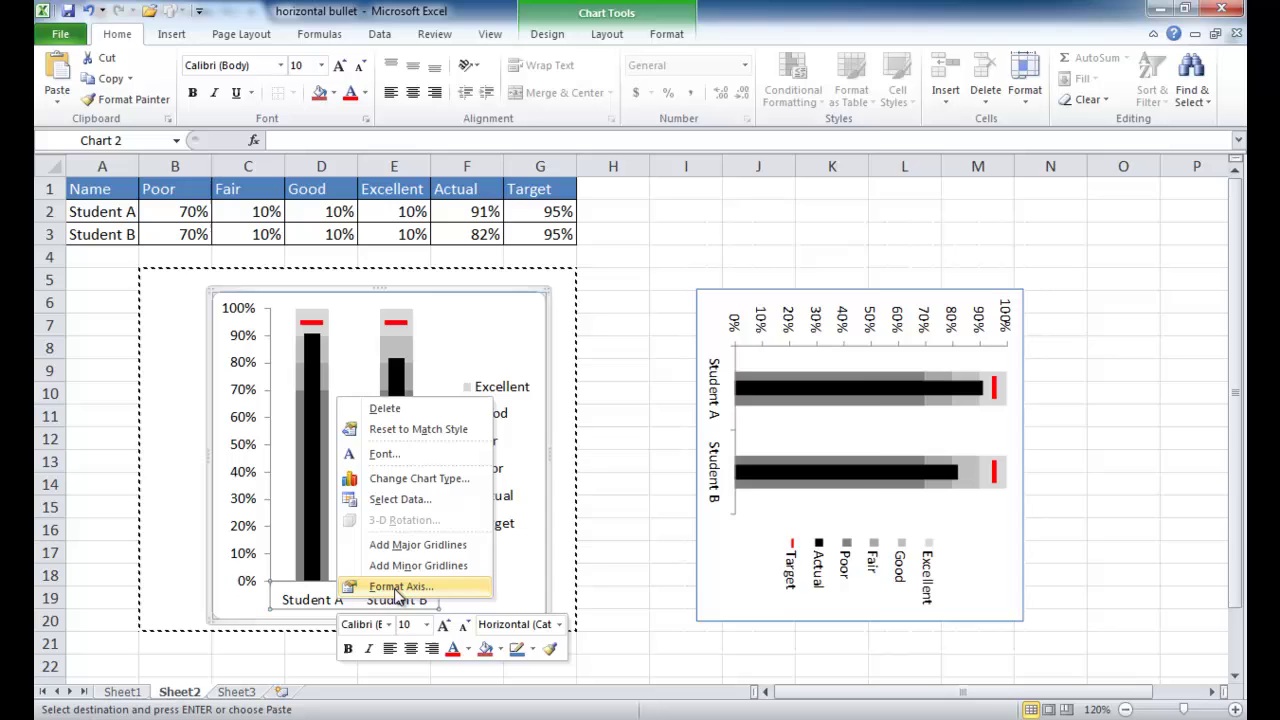
left_click(398, 588)
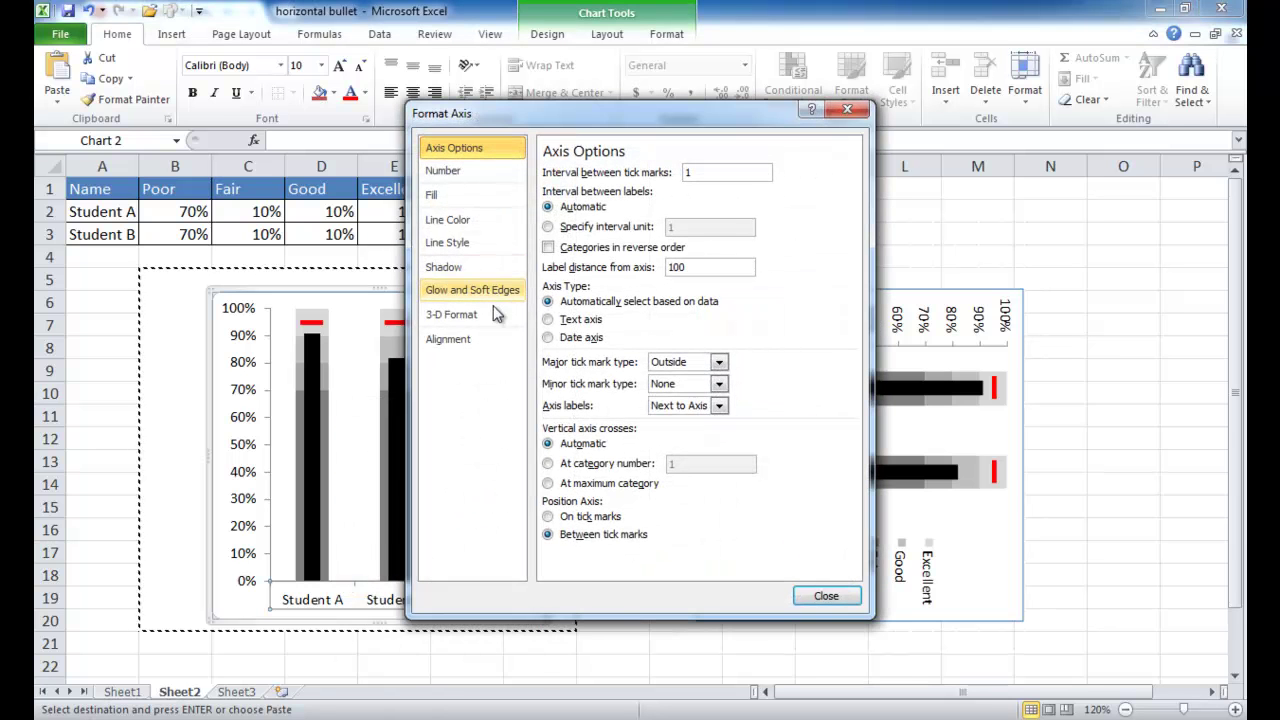
left_click(448, 339)
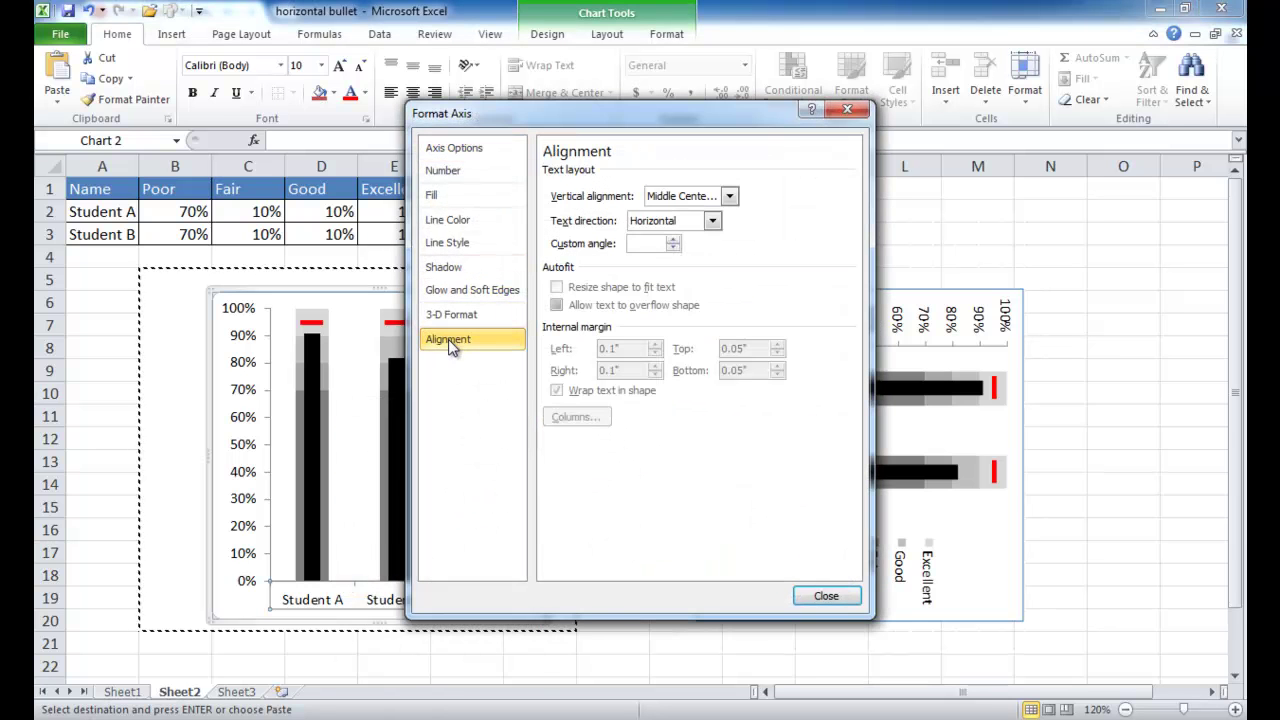
left_click(683, 225)
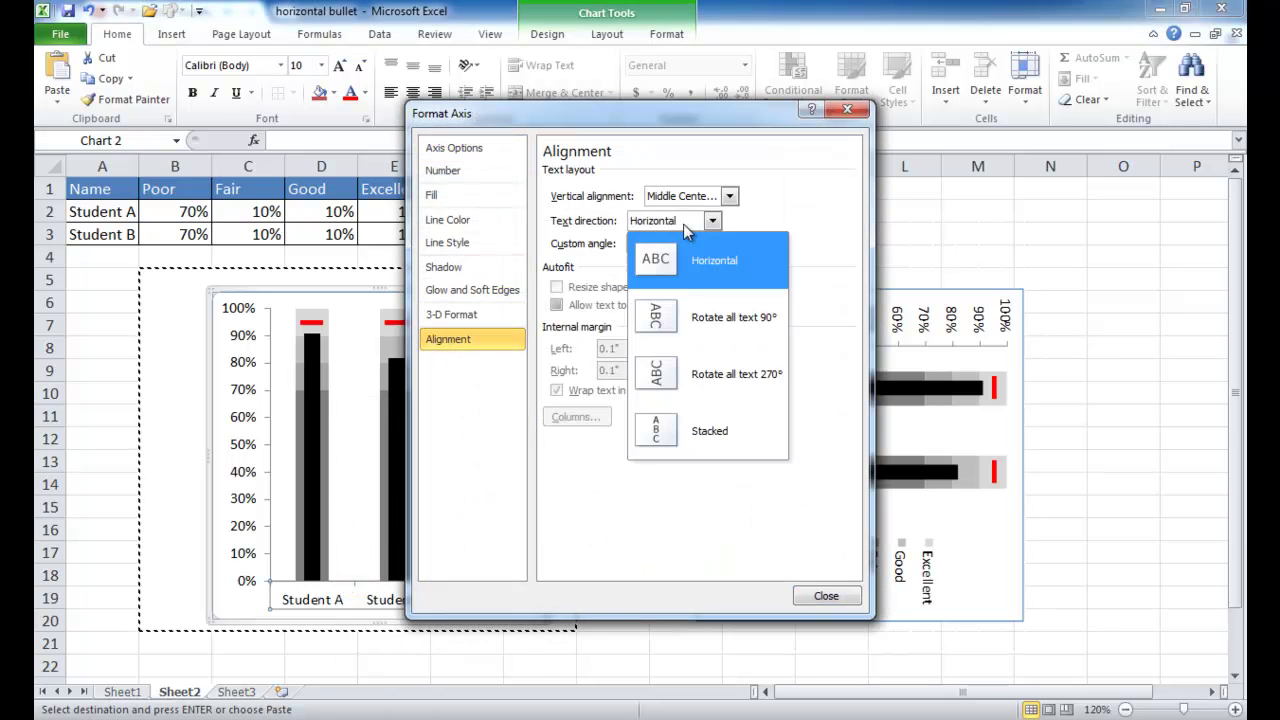
left_click(739, 380)
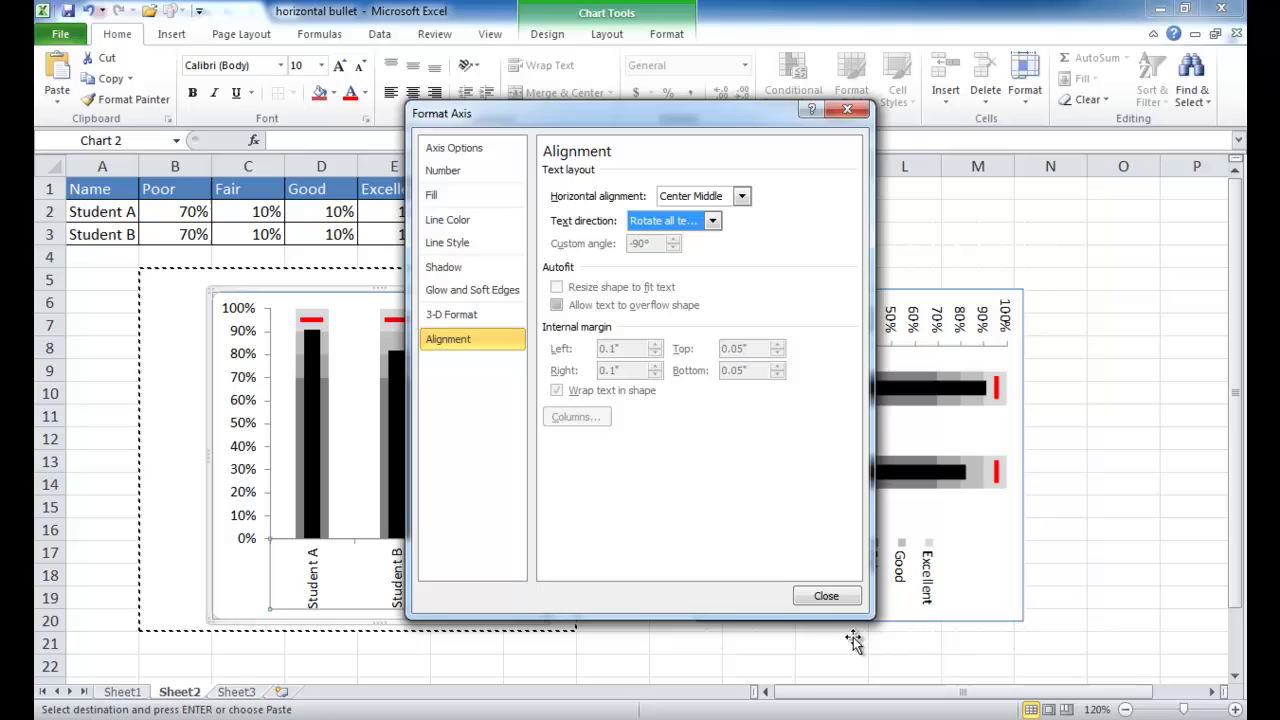
left_click(826, 595)
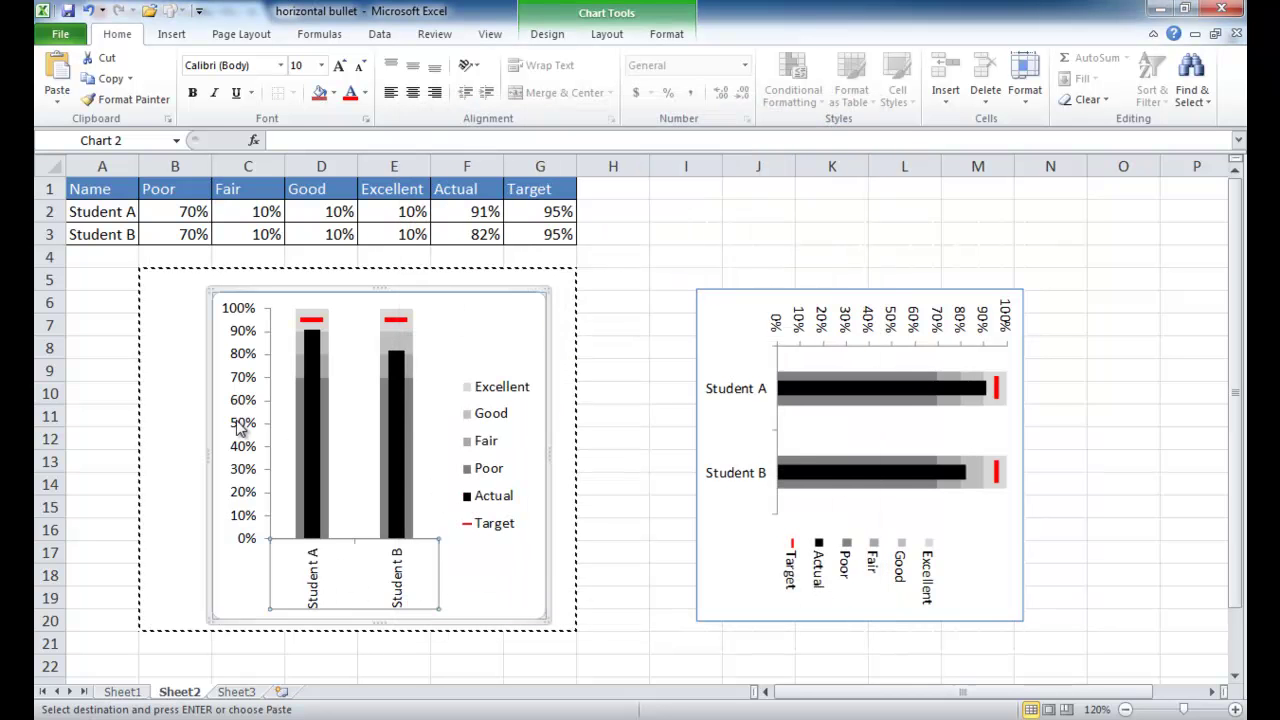
Step: Rotate the 0%–100% value axis labels 270° as well
left_click(246, 382)
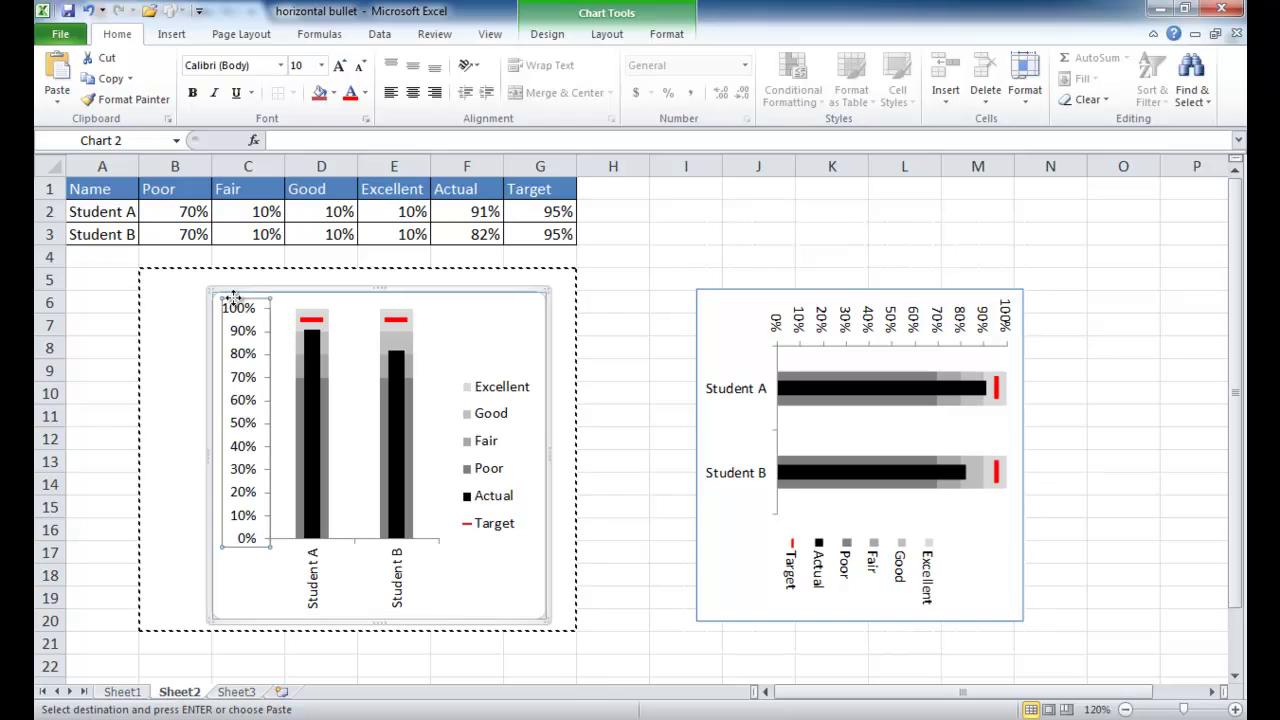
right_click(240, 430)
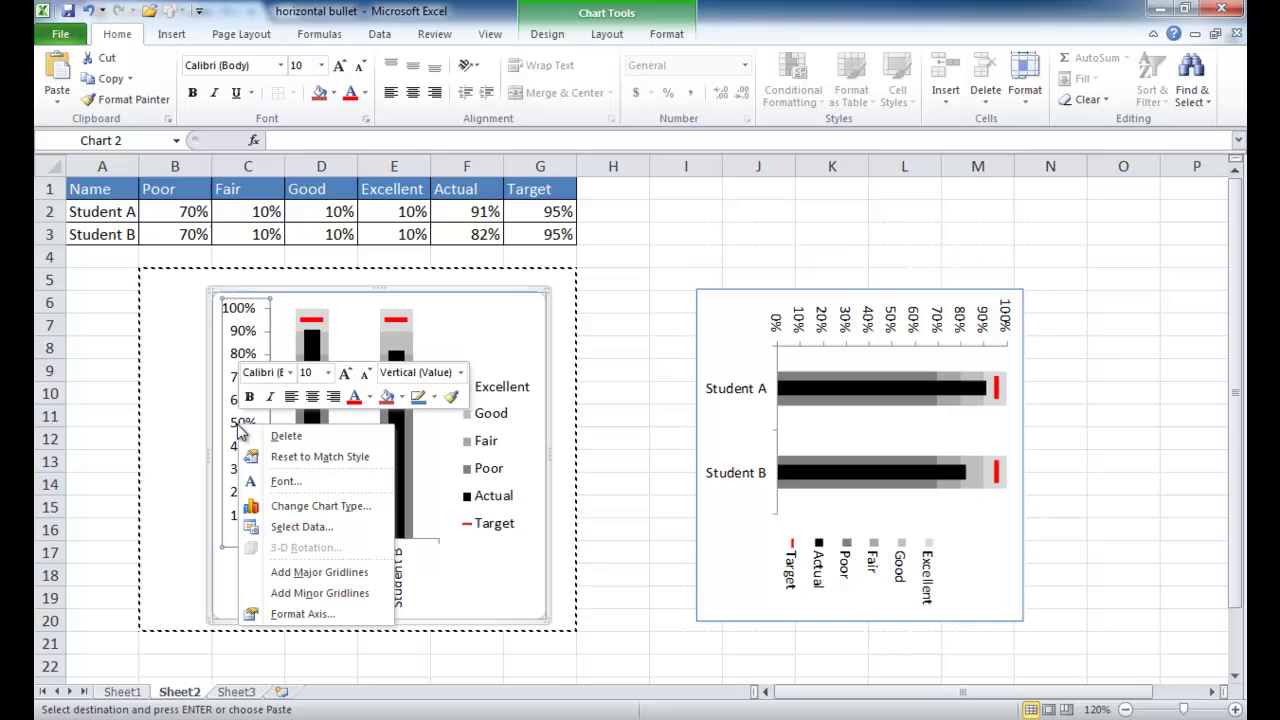
left_click(297, 616)
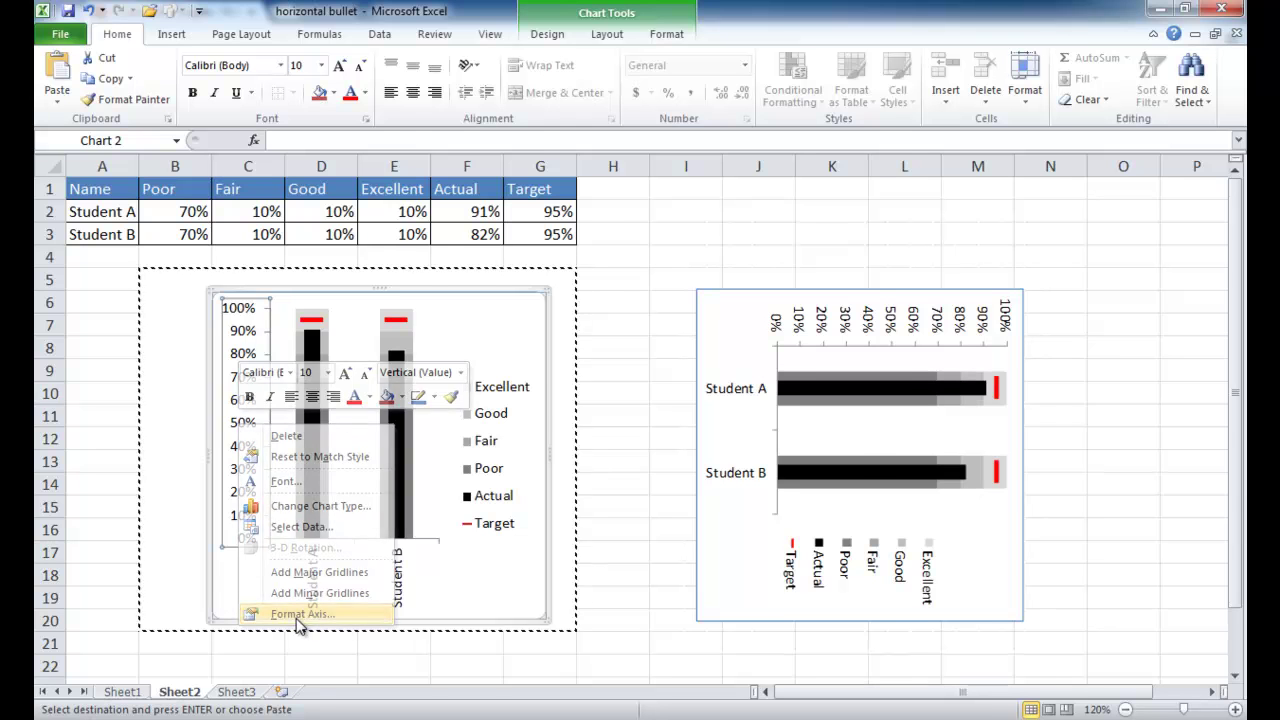
left_click(440, 340)
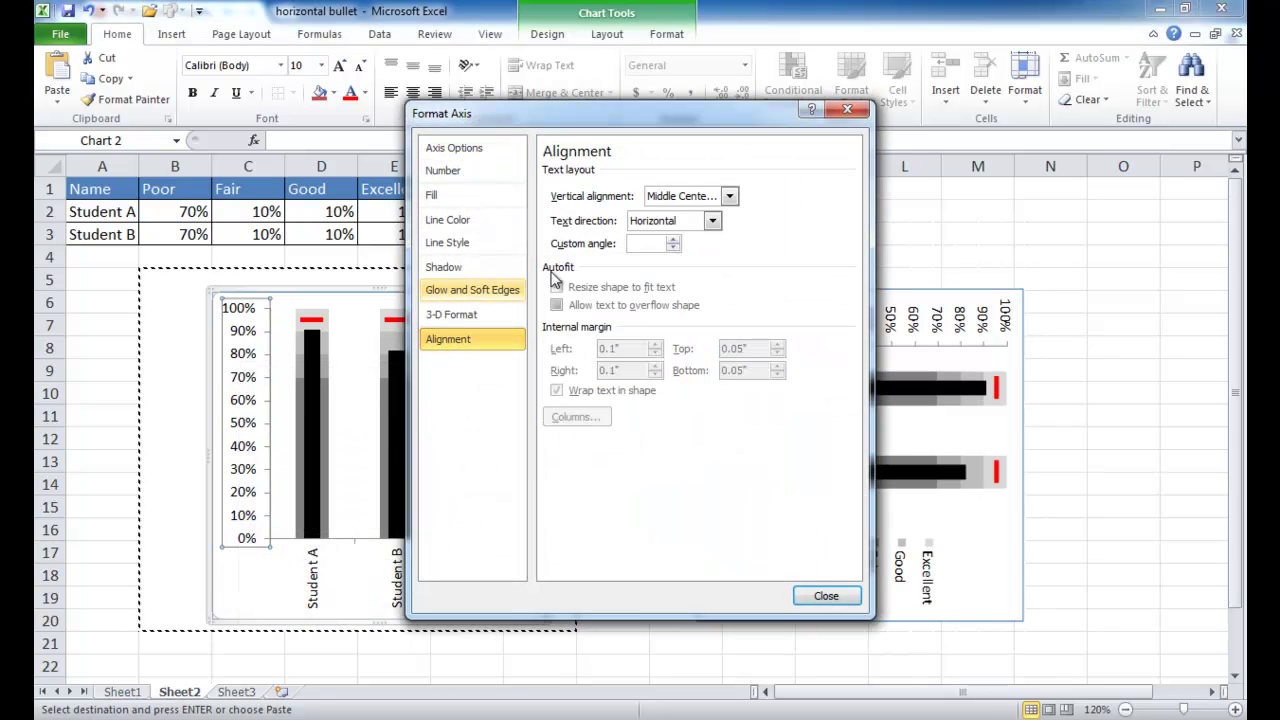
left_click(676, 221)
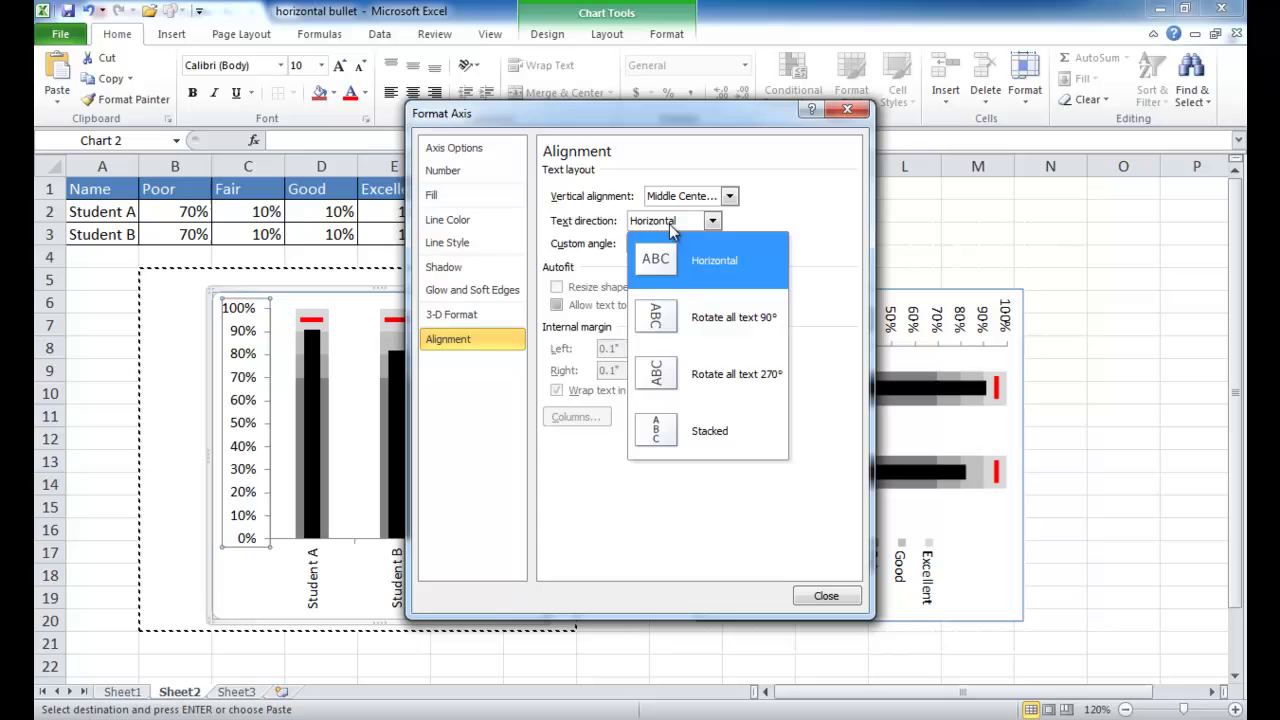
left_click(711, 373)
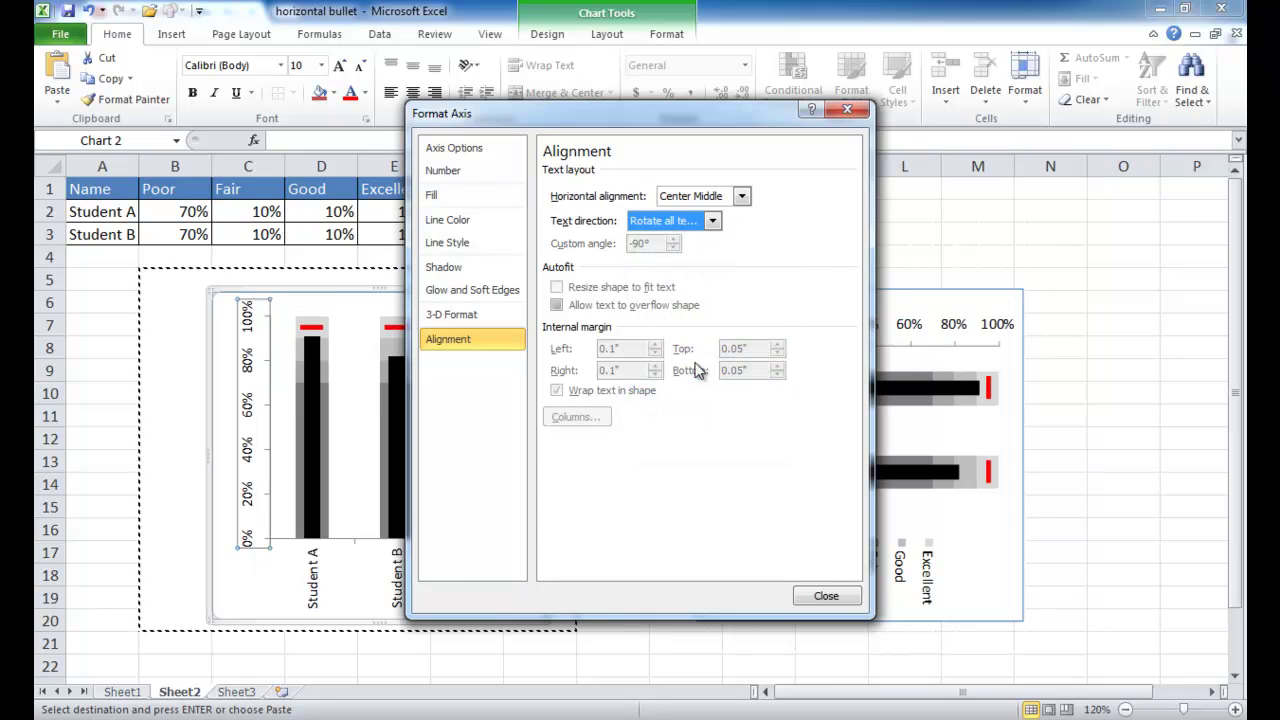
left_click(826, 597)
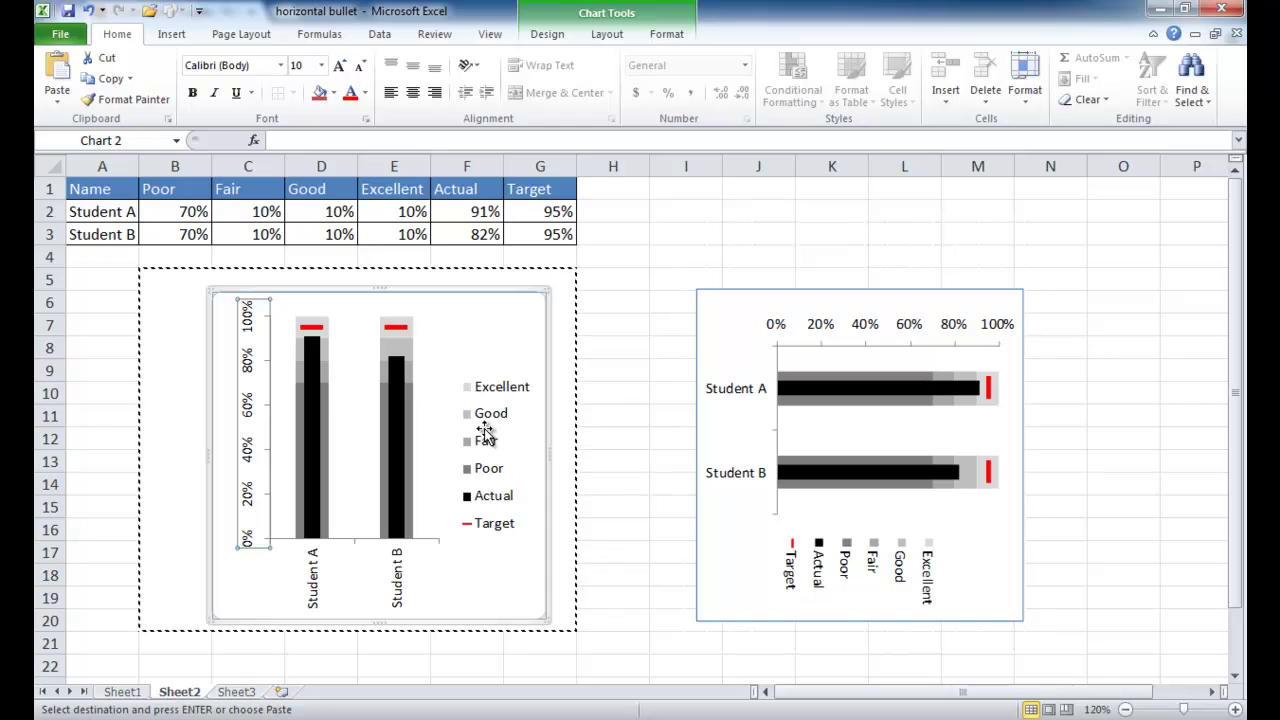
Step: Show the vertical chart's legend at top and widen the chart leftward
left_click(485, 395)
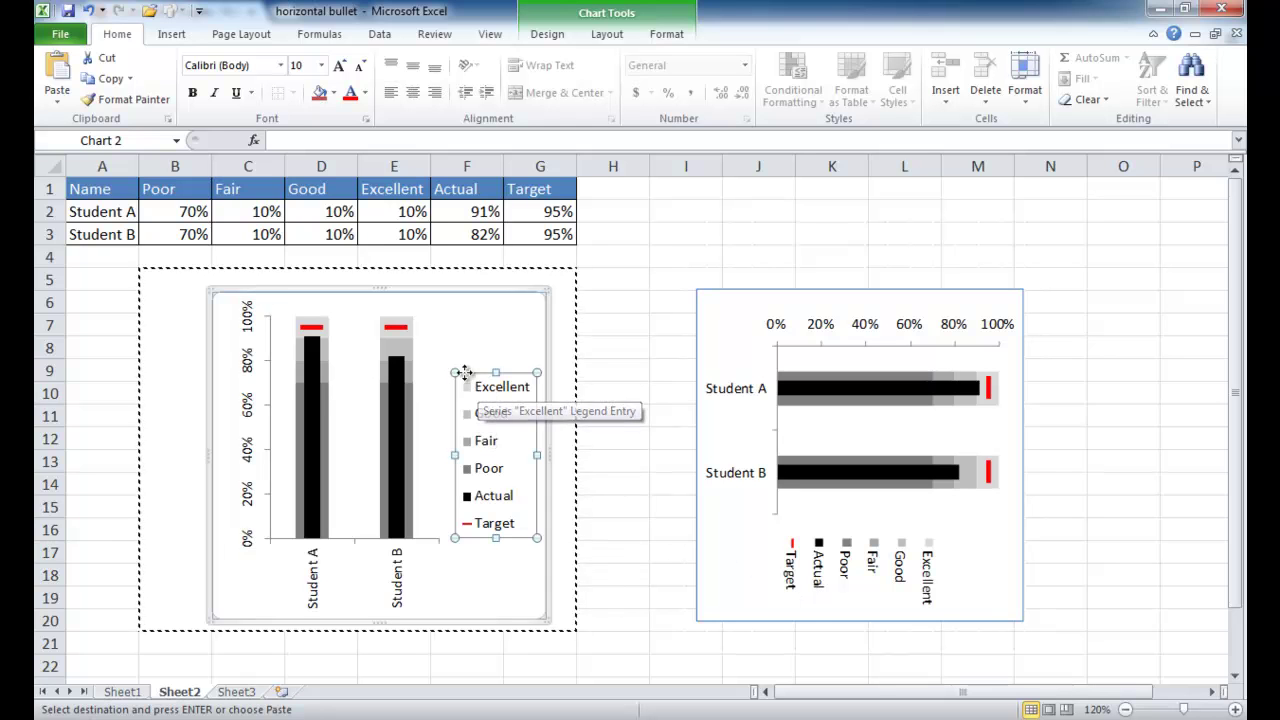
left_click(607, 36)
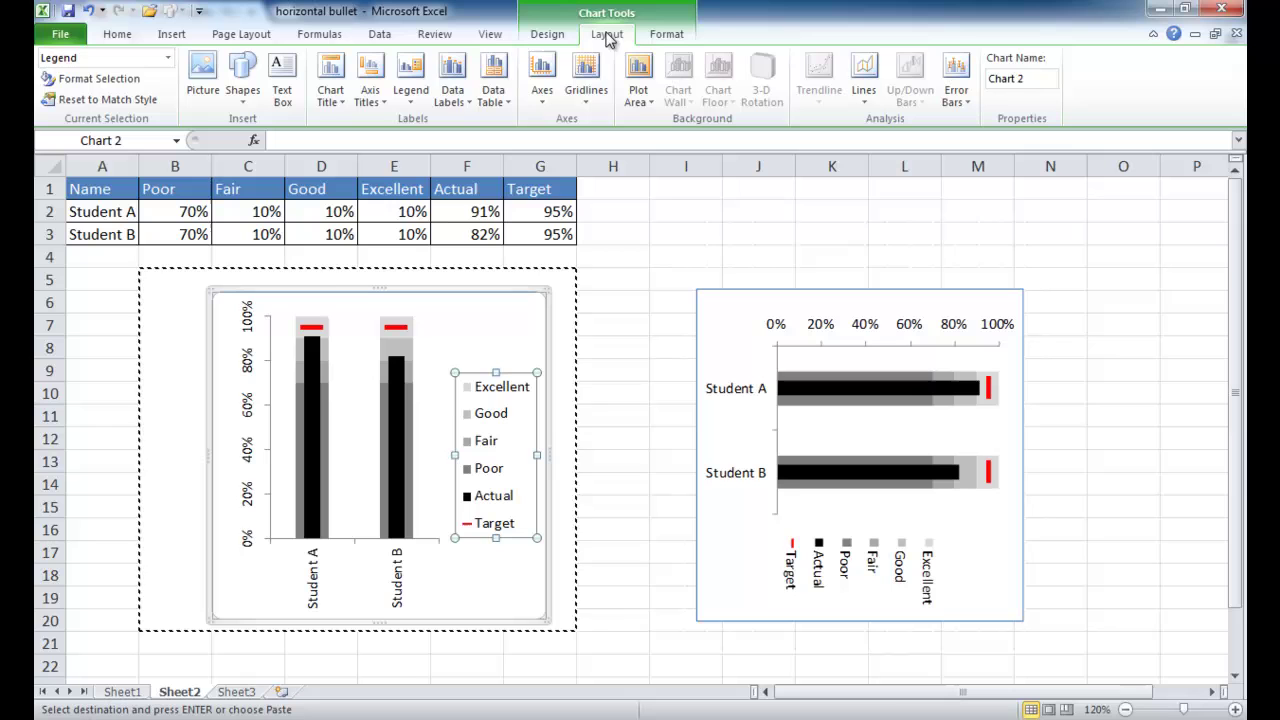
left_click(411, 95)
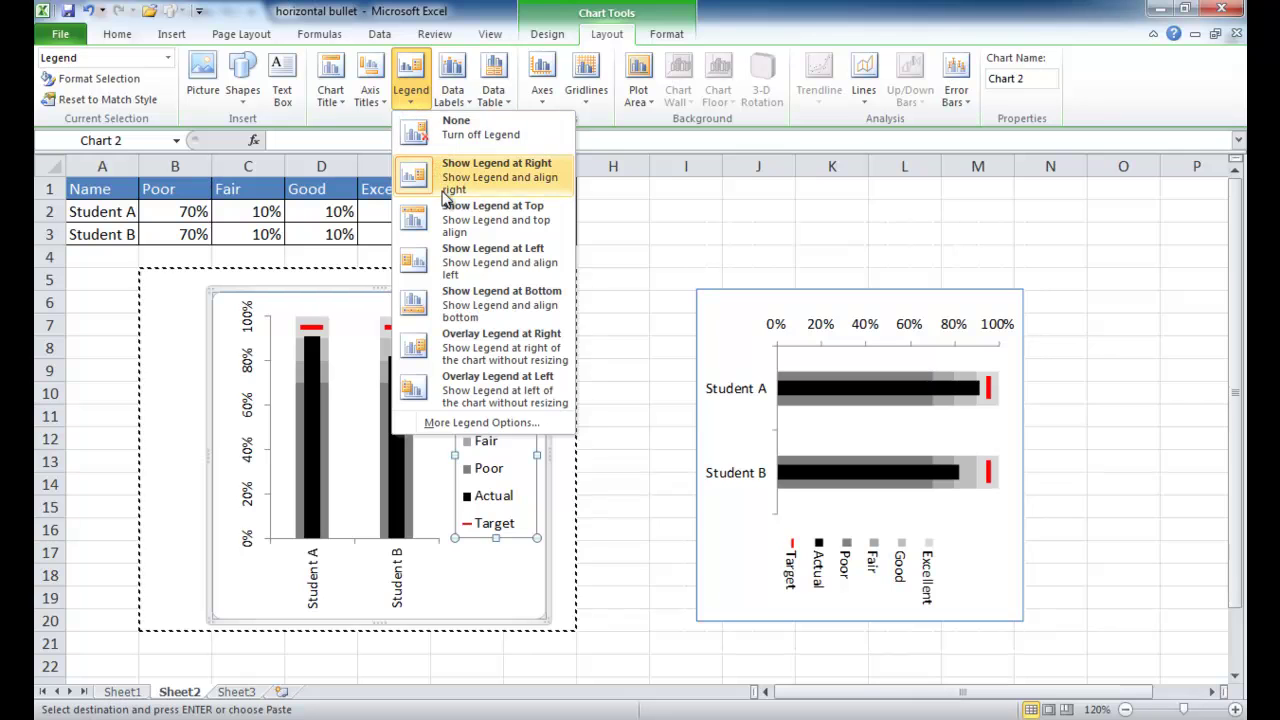
left_click(453, 222)
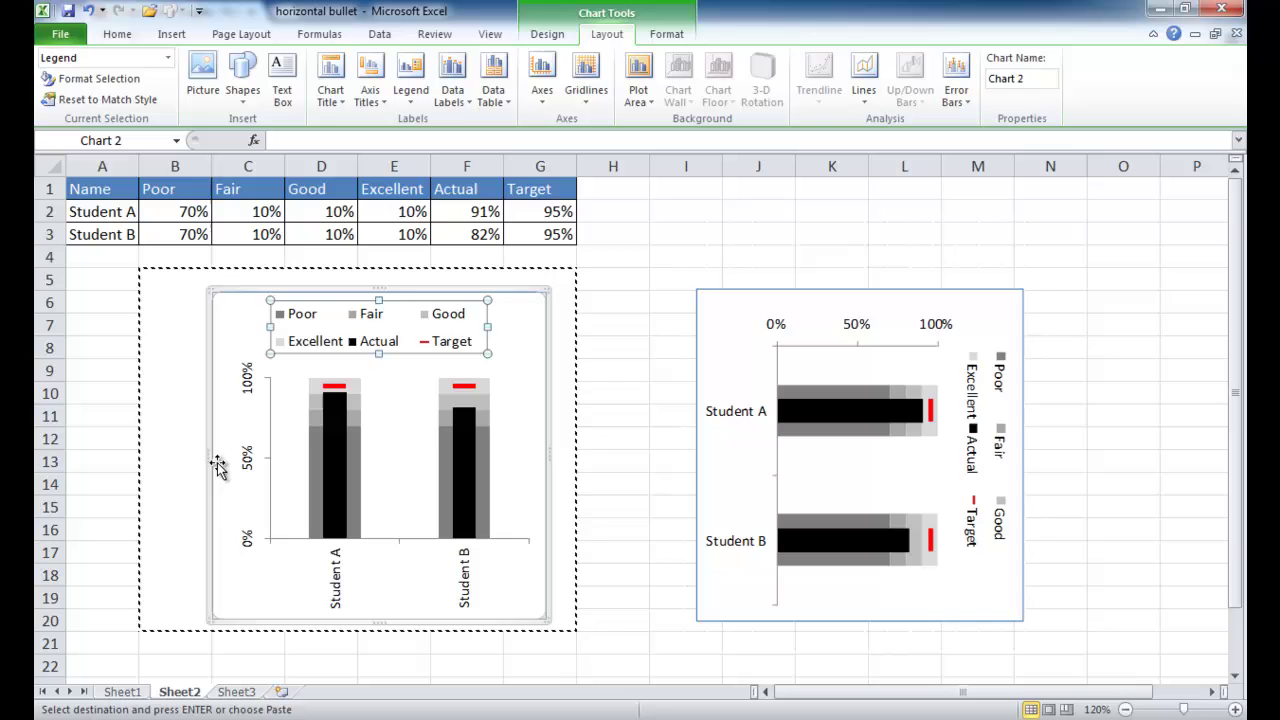
left_click_drag(208, 462, 184, 460)
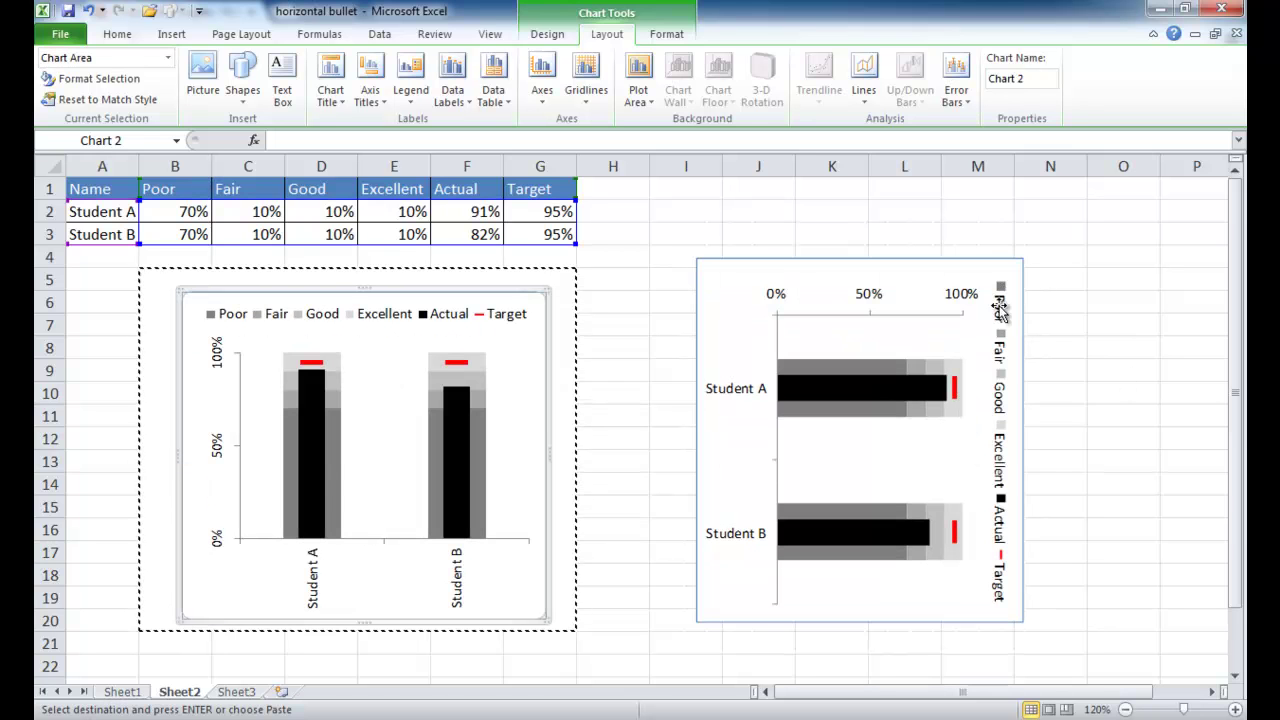
Step: Shift the vertical chart's legend and bars higher, then deselect with cell I11
left_click(1123, 418)
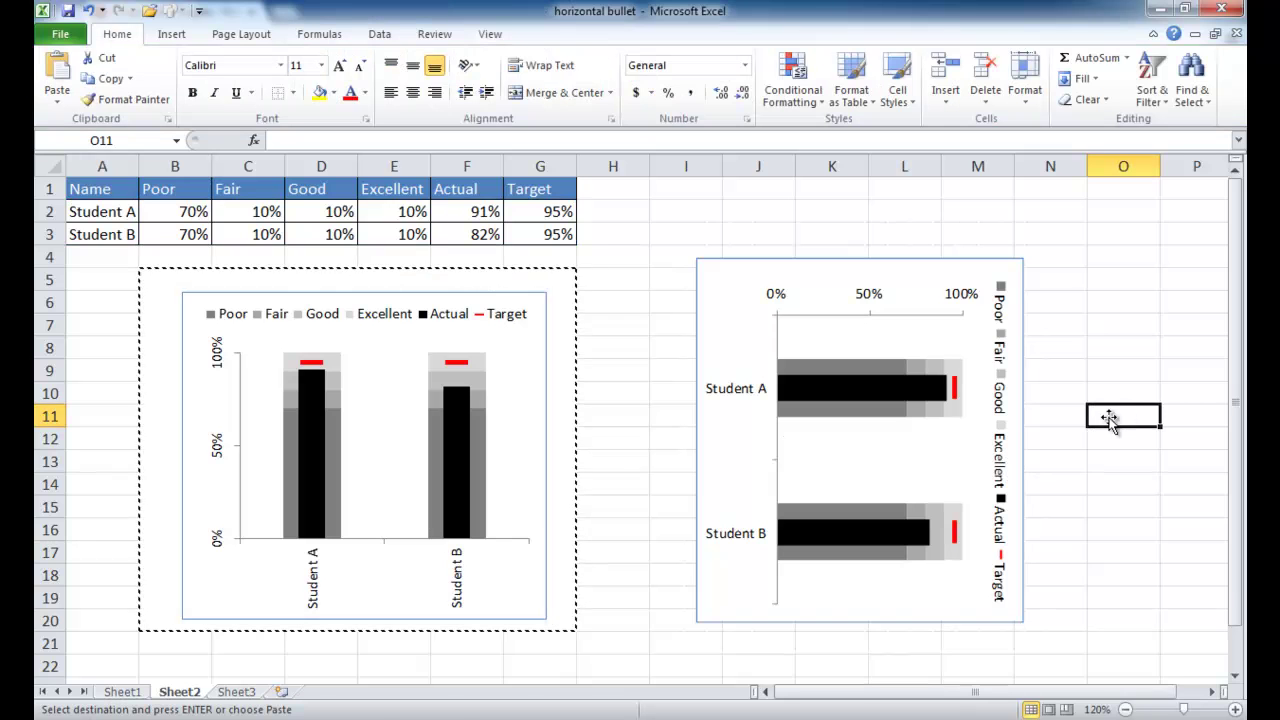
left_click(720, 415)
left_click(1066, 323)
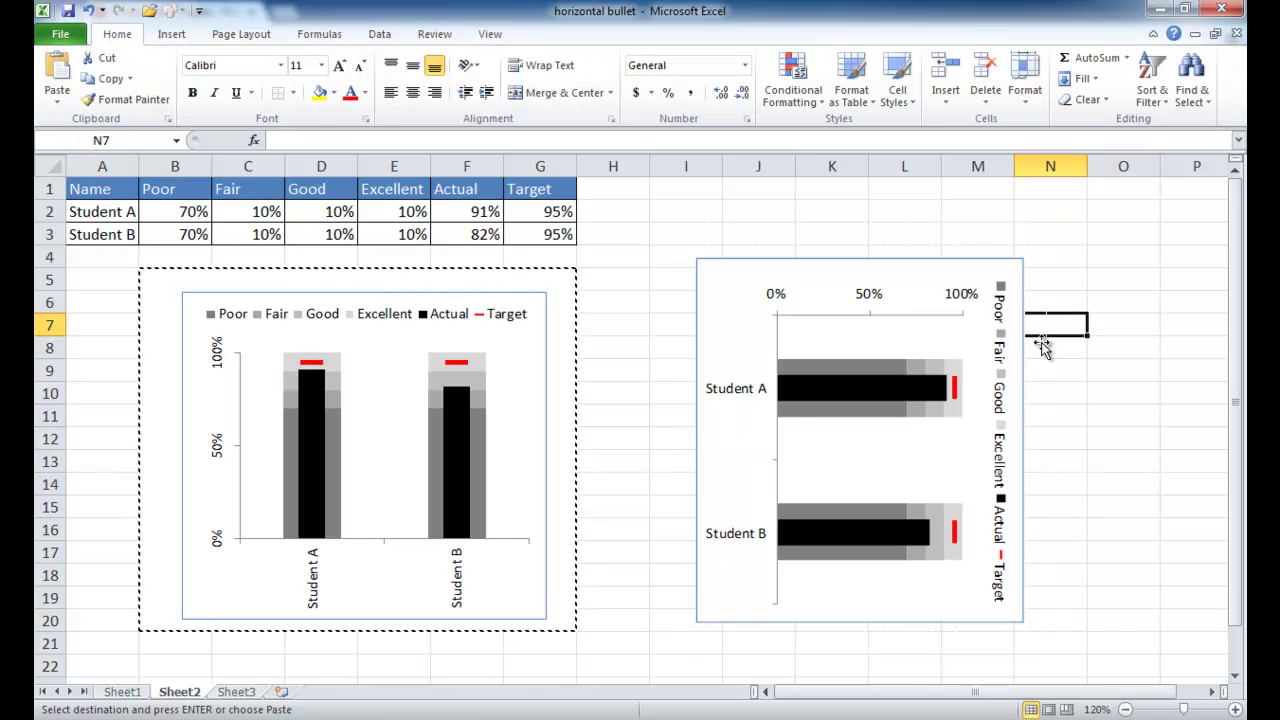
left_click(412, 320)
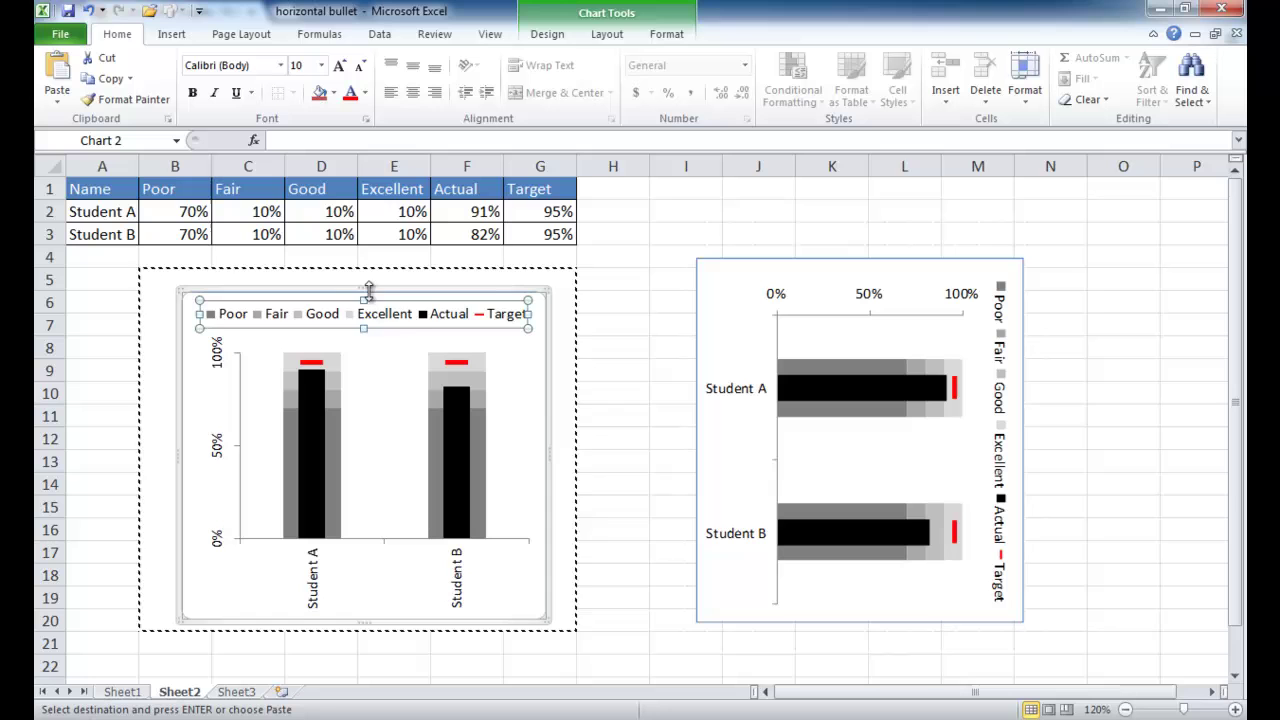
left_click(365, 290)
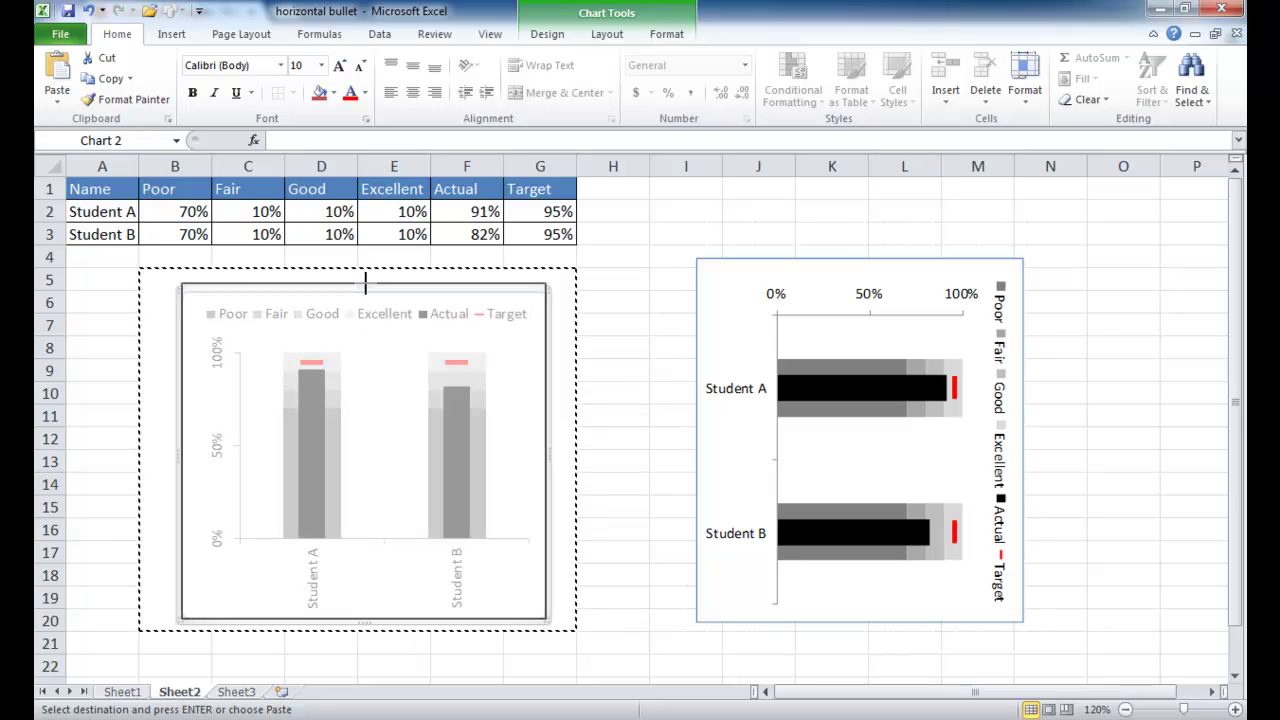
left_click(597, 393)
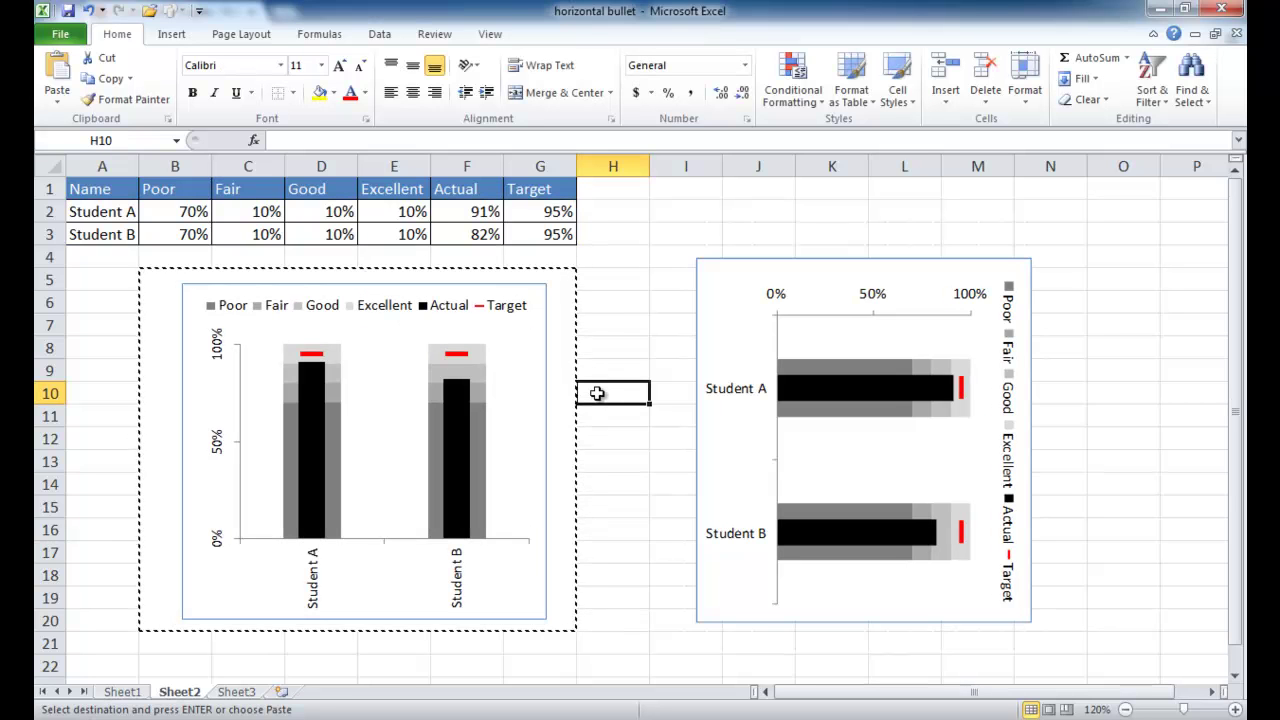
left_click(652, 415)
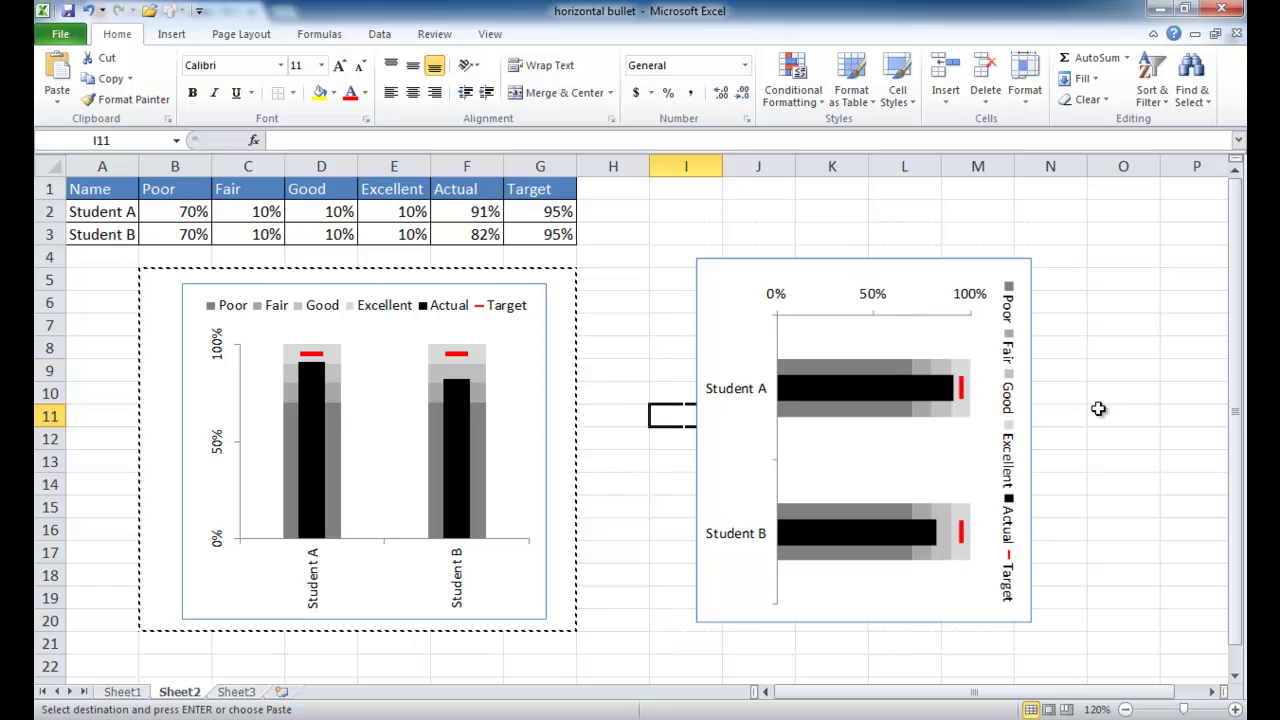